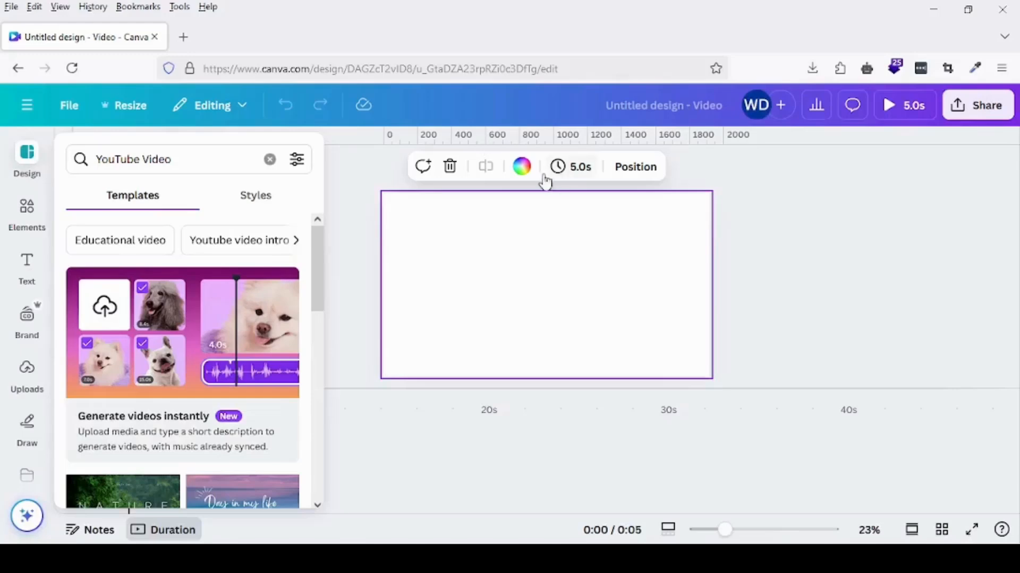
Fill the blank page's background with the default turquoise-to-dark-blue gradient.
left_click(520, 168)
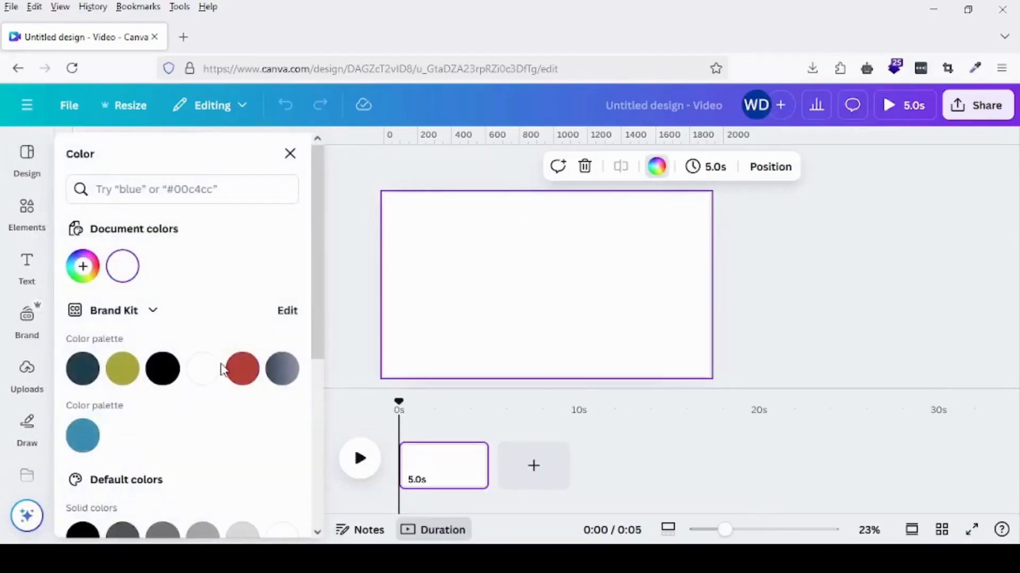
scroll(222, 370, "down", 5)
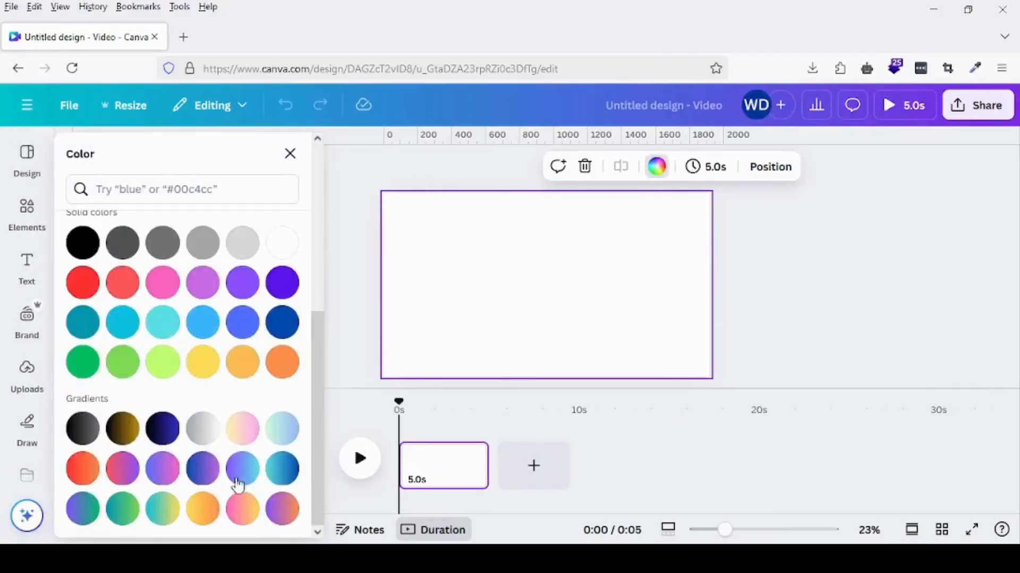
left_click(280, 468)
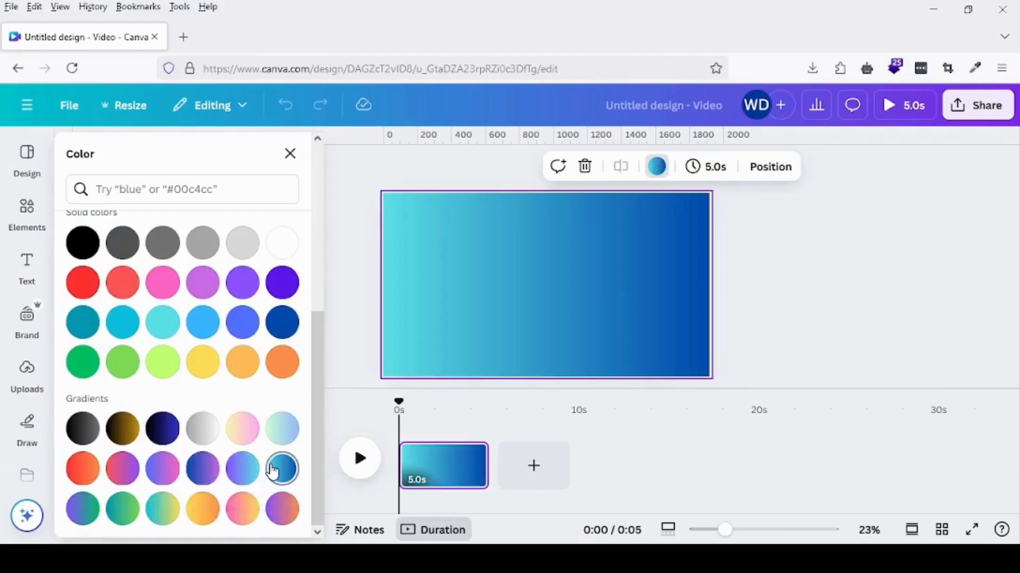
left_click(765, 248)
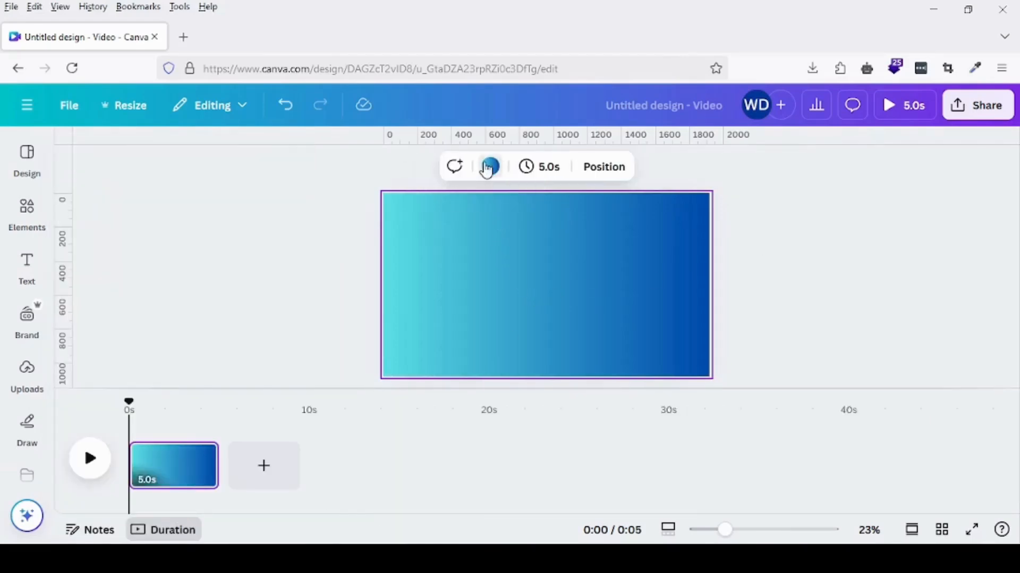
Change the background gradient's style from linear to radial, with the light colour in the centre.
left_click(489, 166)
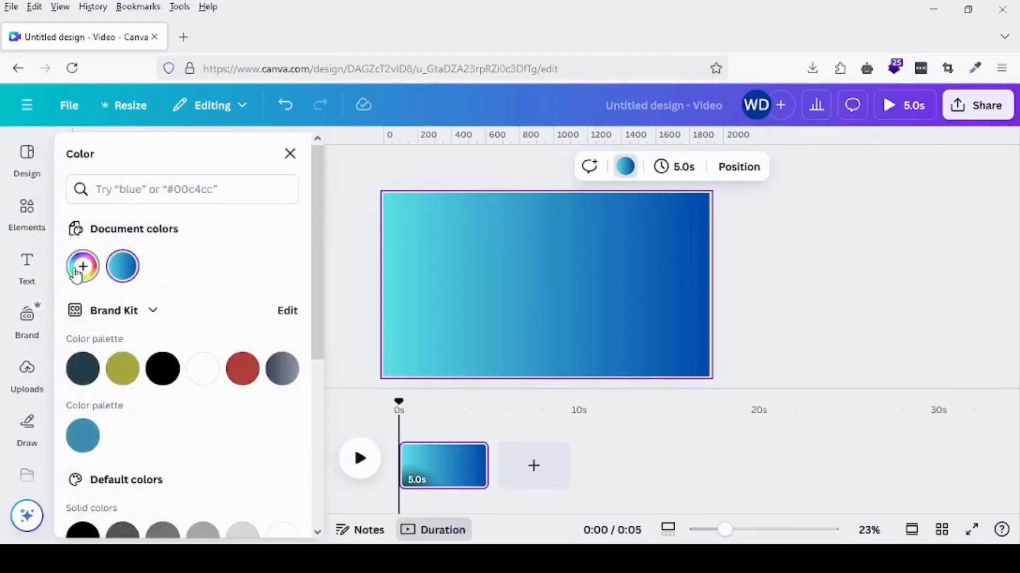
left_click(83, 267)
left_click(82, 268)
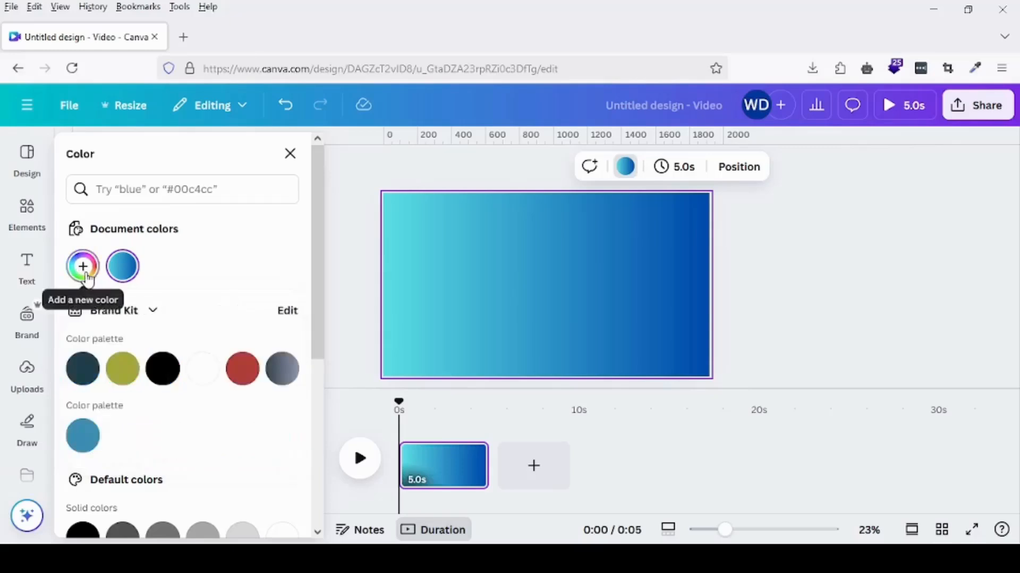
left_click(82, 268)
left_click(220, 455)
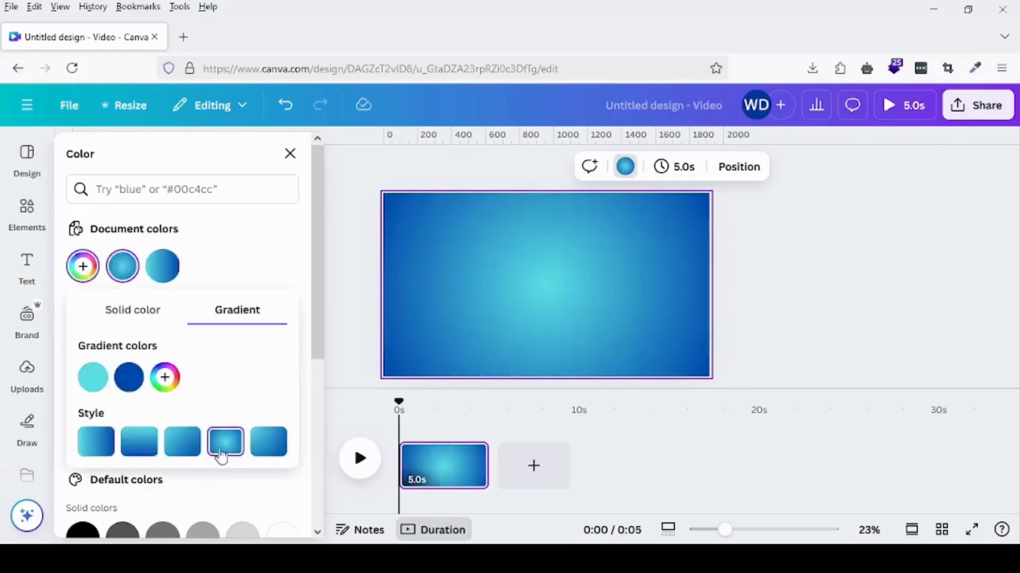
left_click(781, 290)
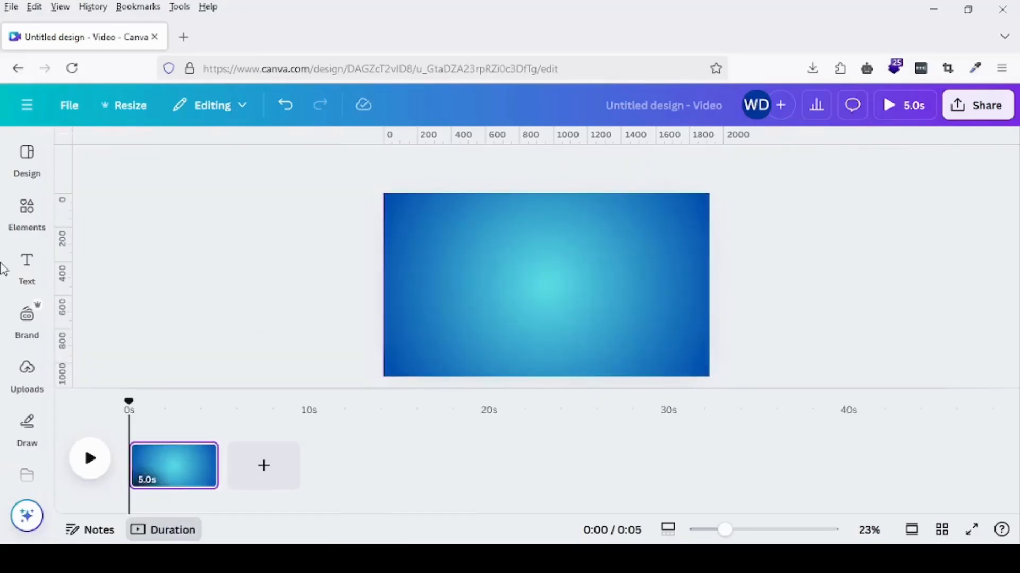
Add a heading to the page and replace its placeholder text with "tajmahal".
left_click(27, 264)
left_click(168, 374)
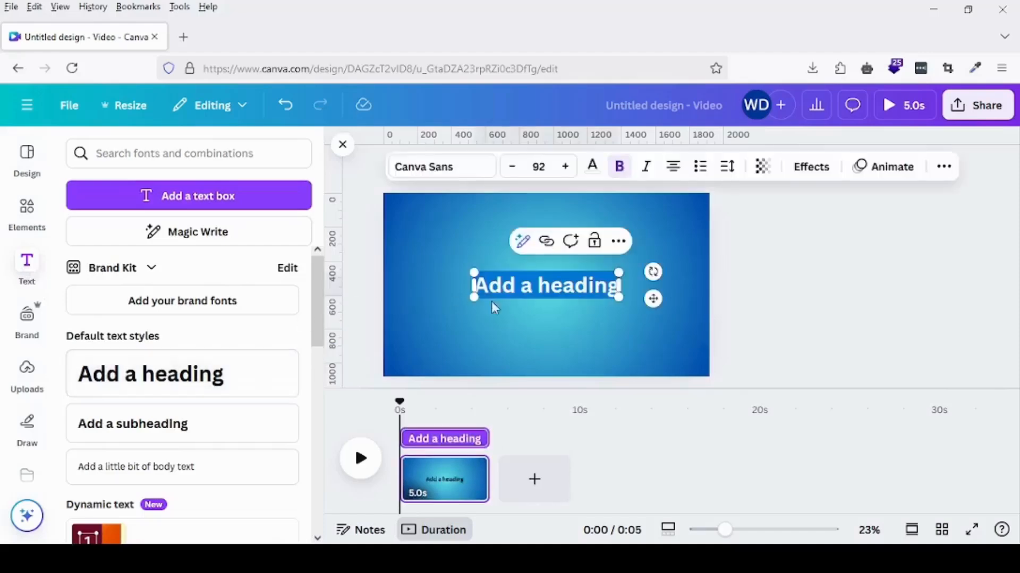
double_click(539, 285)
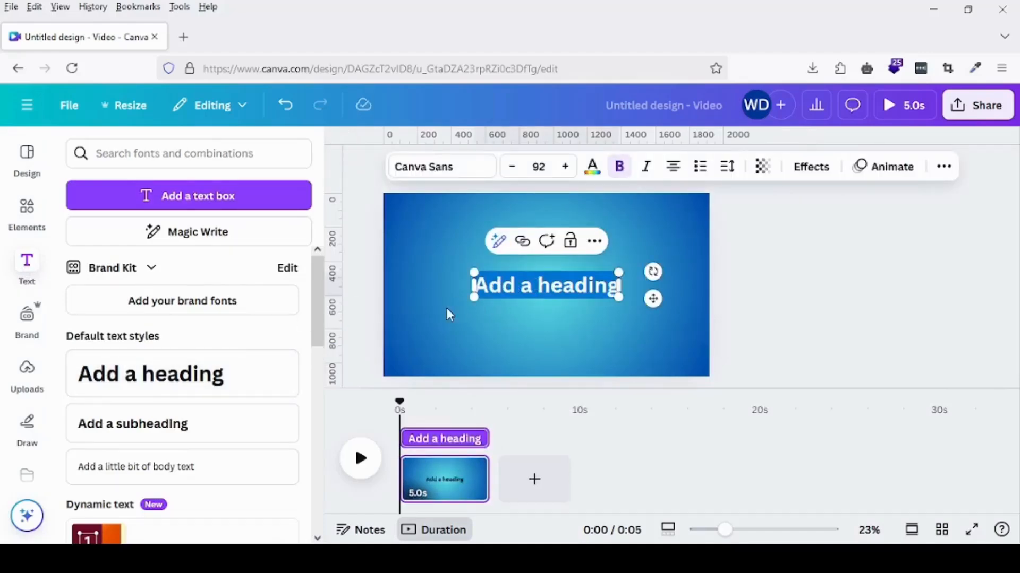
type("taj")
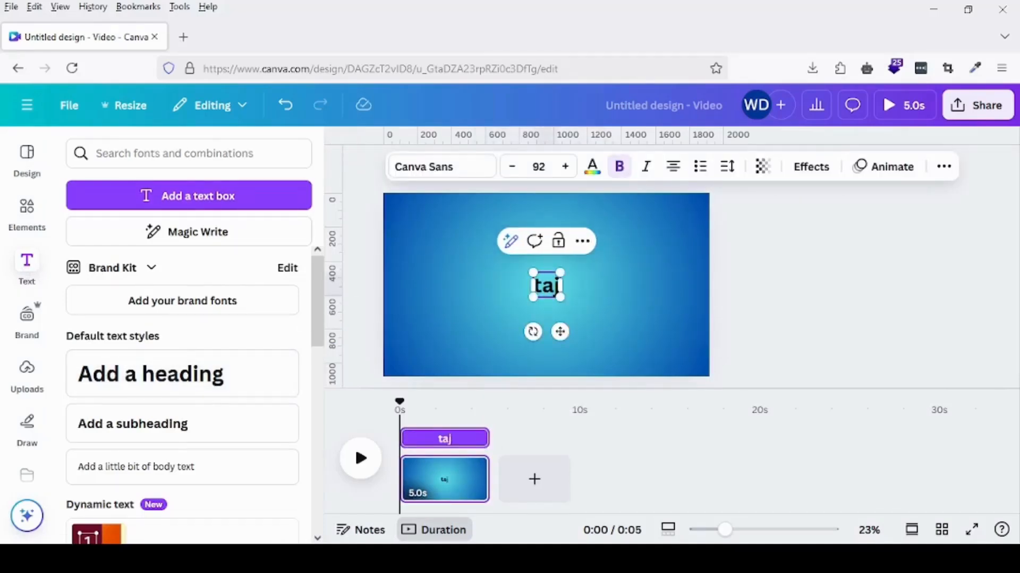
type("maha")
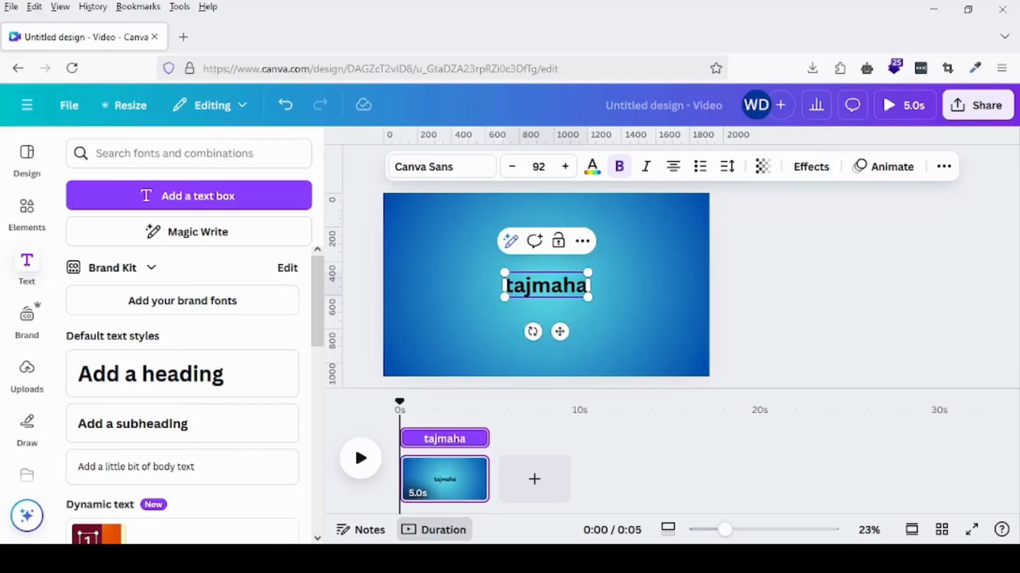
type("l")
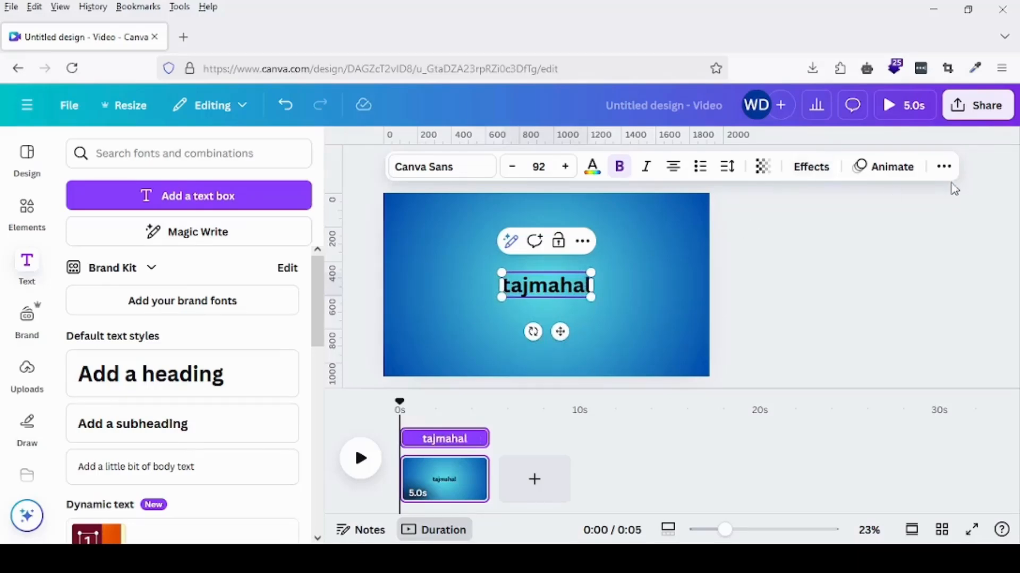
Switch the heading text to uppercase.
left_click(944, 167)
left_click(879, 201)
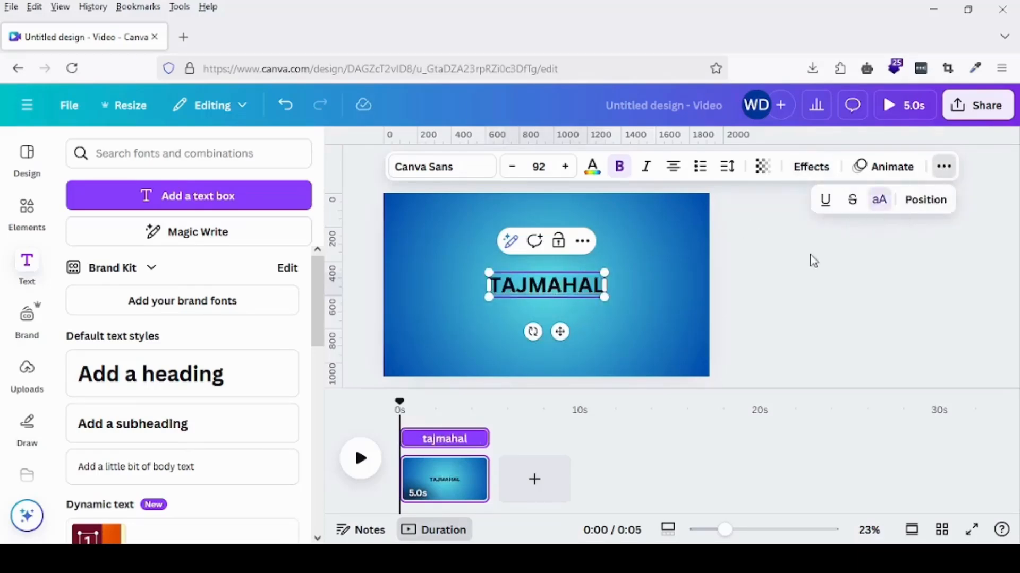
left_click(810, 260)
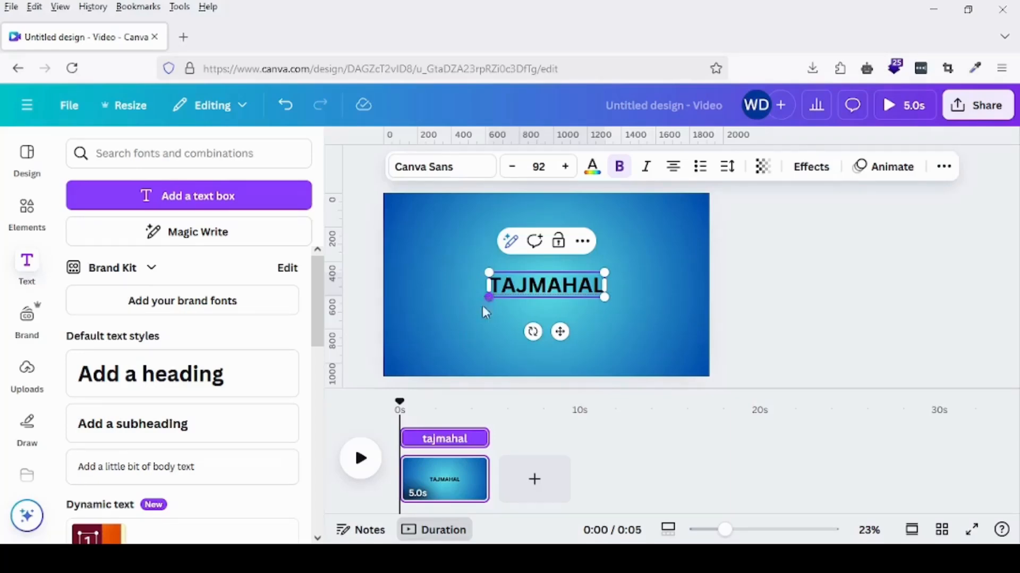
Enlarge the heading to nearly the page's width, font size about 231, and move it up to the vertical centre.
left_click_drag(484, 308, 409, 342)
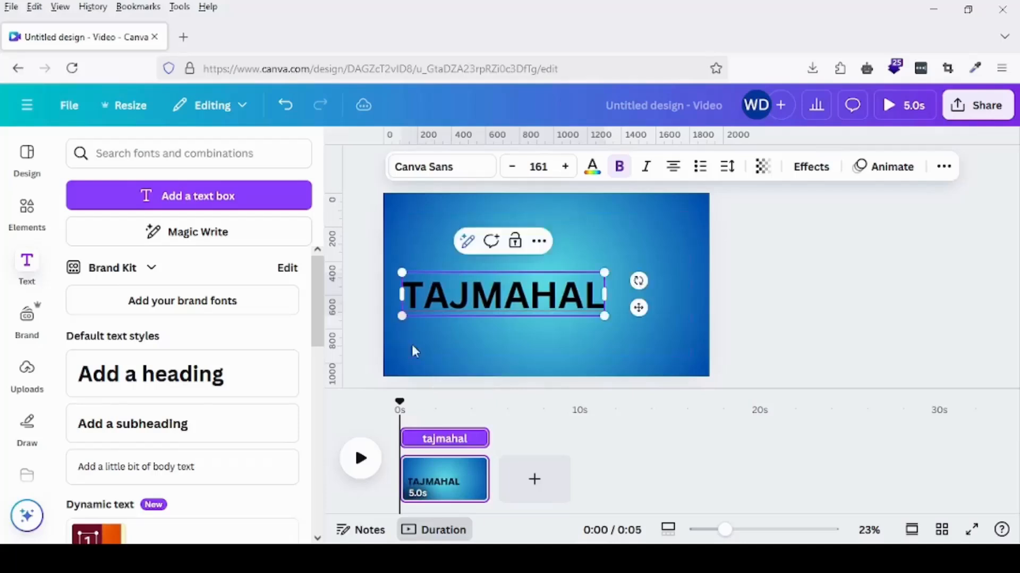
left_click_drag(605, 317, 691, 342)
left_click(791, 330)
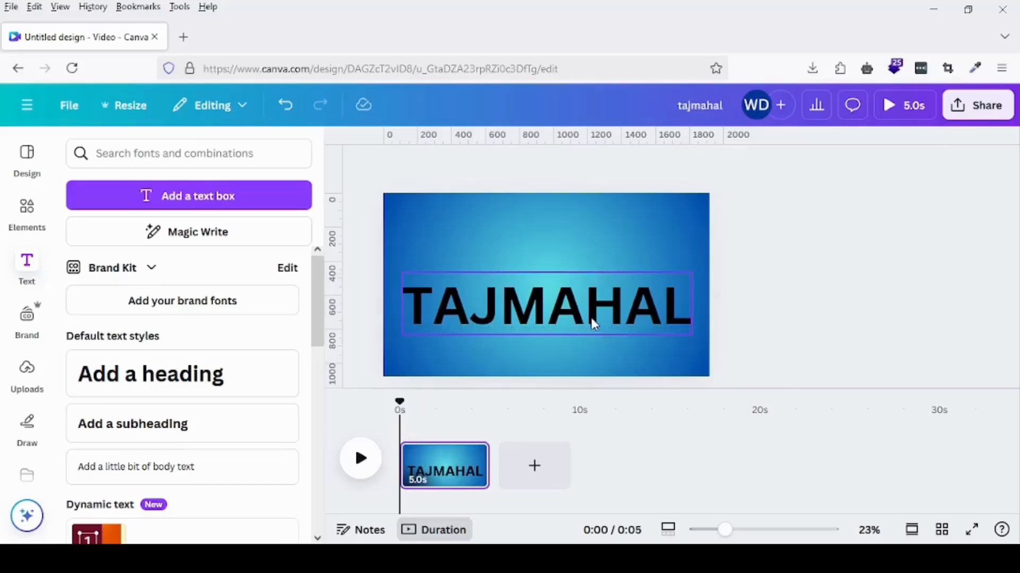
left_click_drag(592, 320, 592, 303)
left_click(737, 291)
Set the heading's font to League Spartan.
left_click(581, 299)
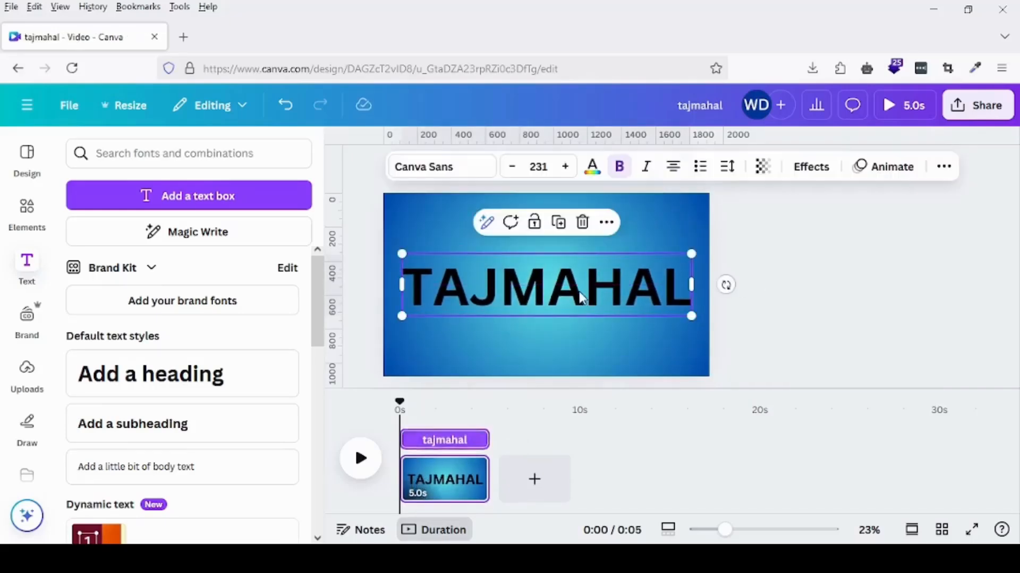
left_click(427, 169)
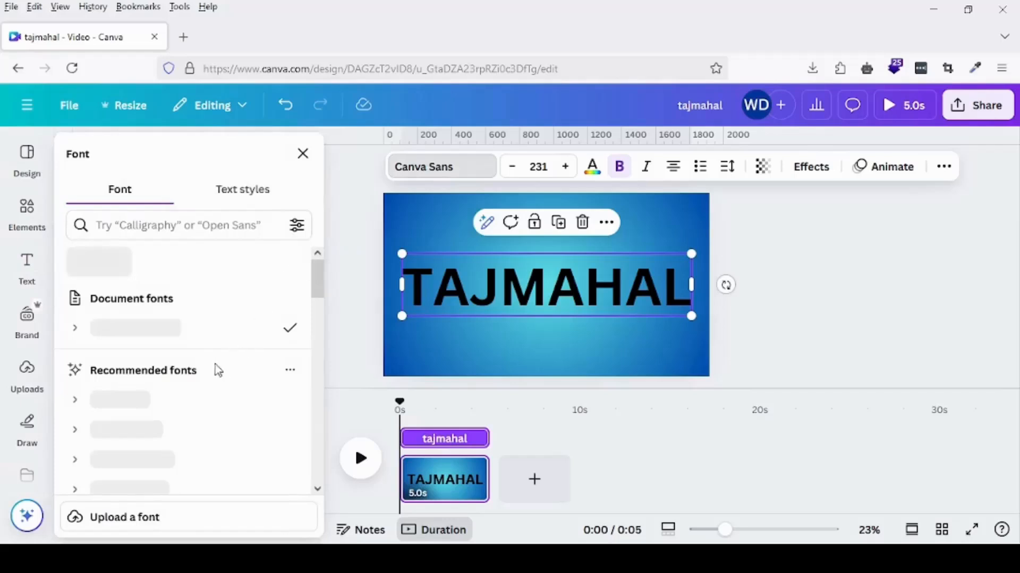
scroll(215, 369, "down", 2)
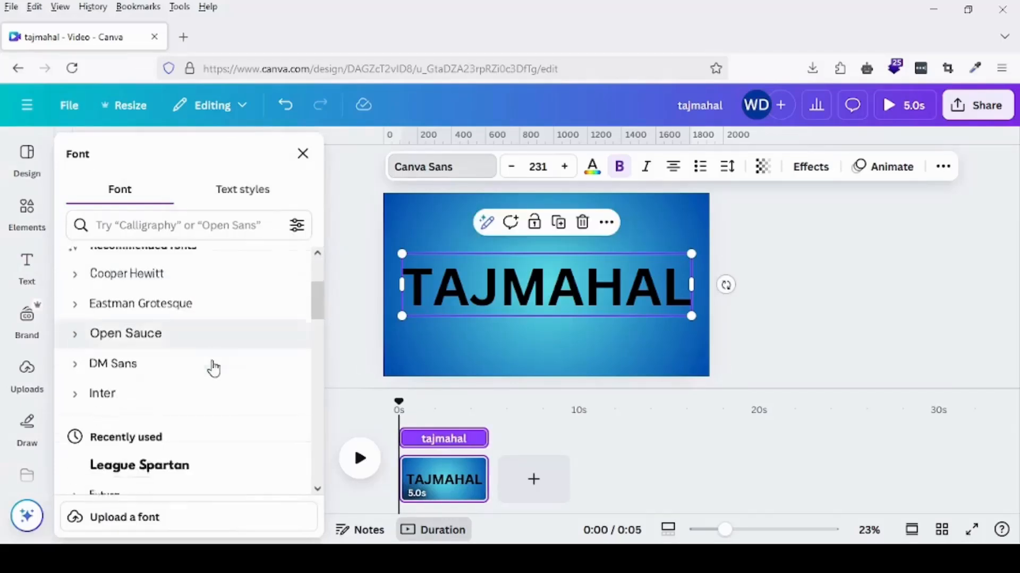
scroll(214, 368, "down", 2)
left_click(219, 348)
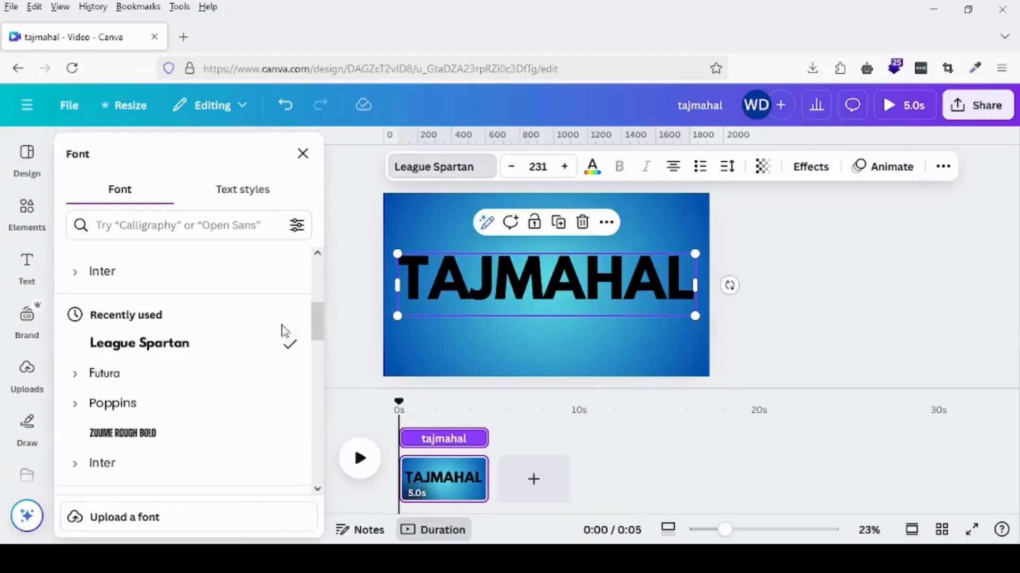
key("Escape")
left_click(732, 265)
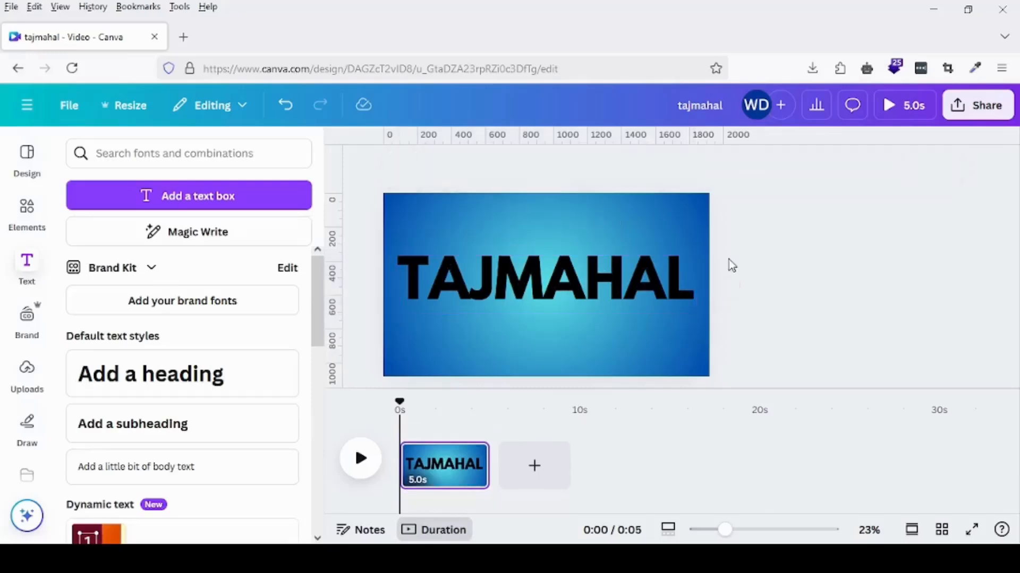
Recolour the heading text to white.
left_click(571, 287)
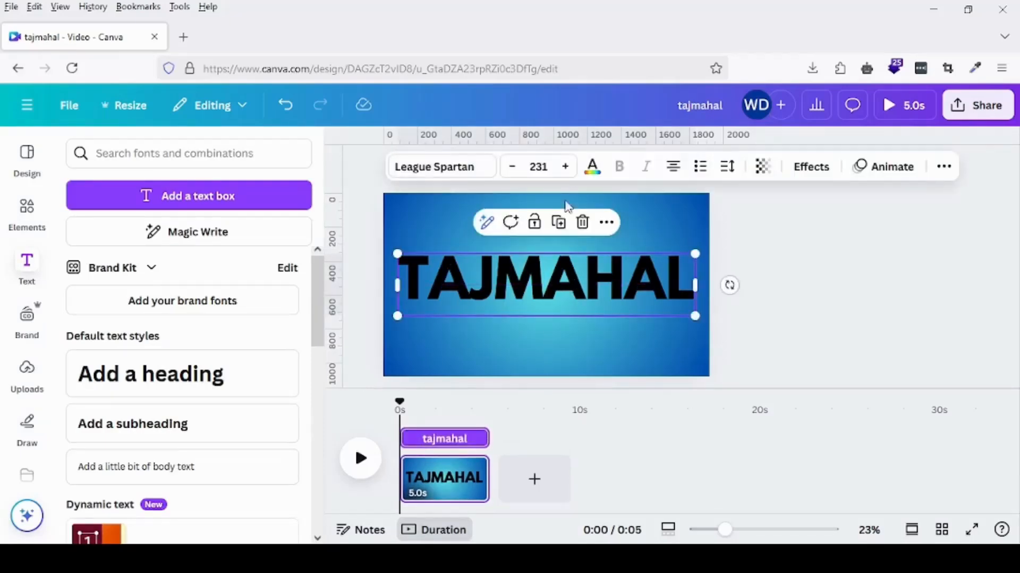
left_click(586, 178)
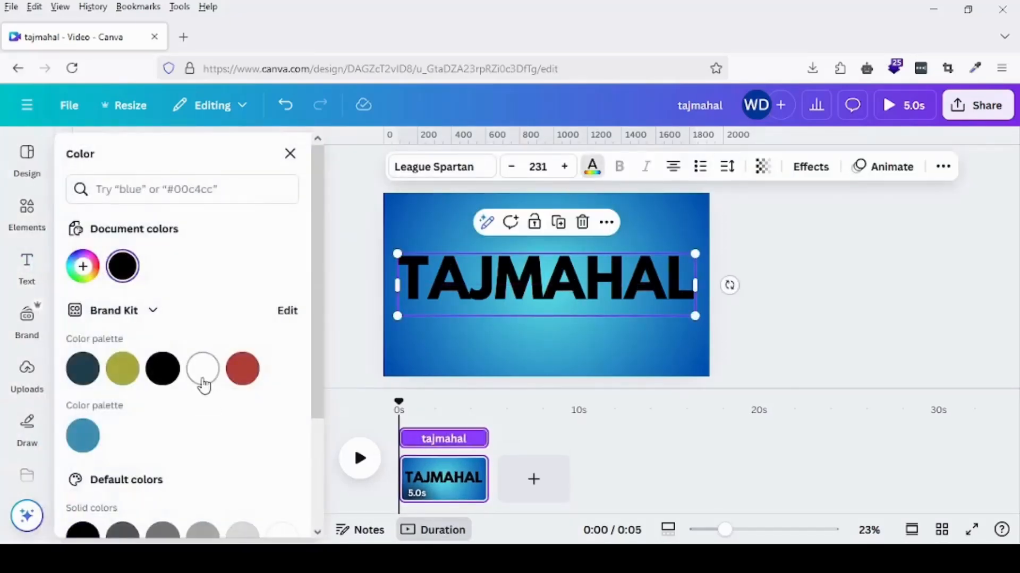
left_click(210, 378)
left_click(888, 253)
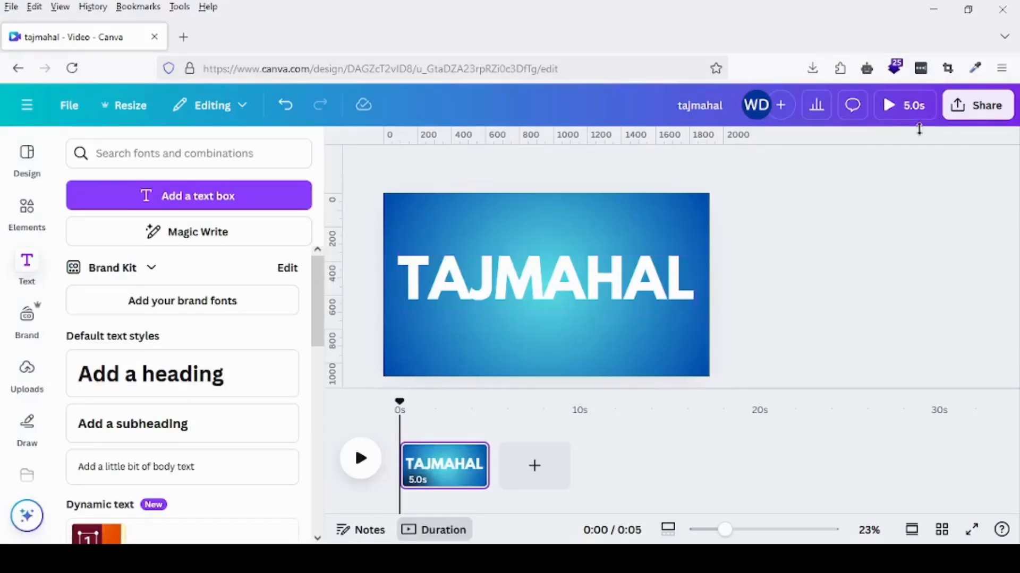
Download the design as a PNG image.
left_click(969, 116)
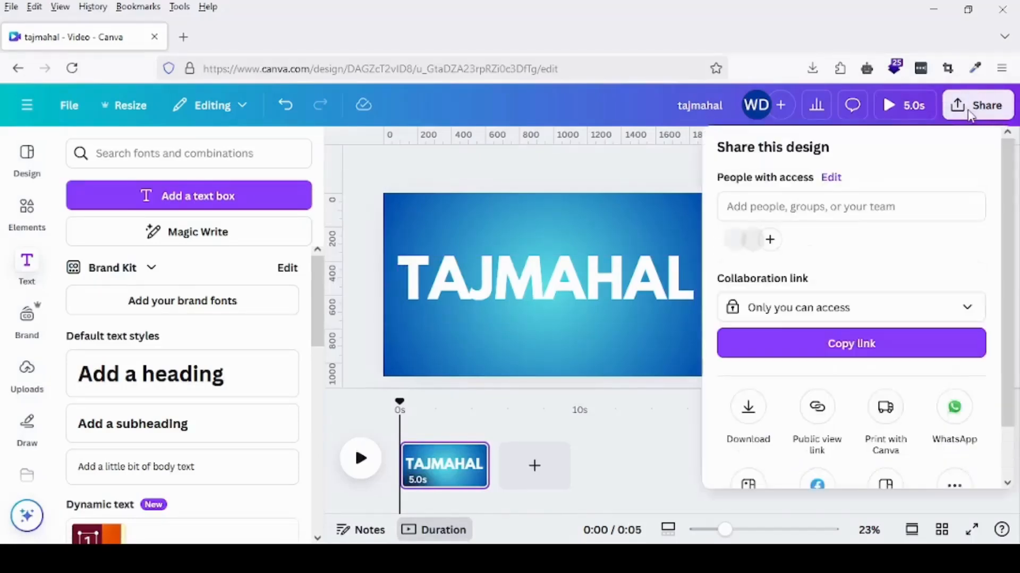
left_click(749, 412)
left_click(771, 209)
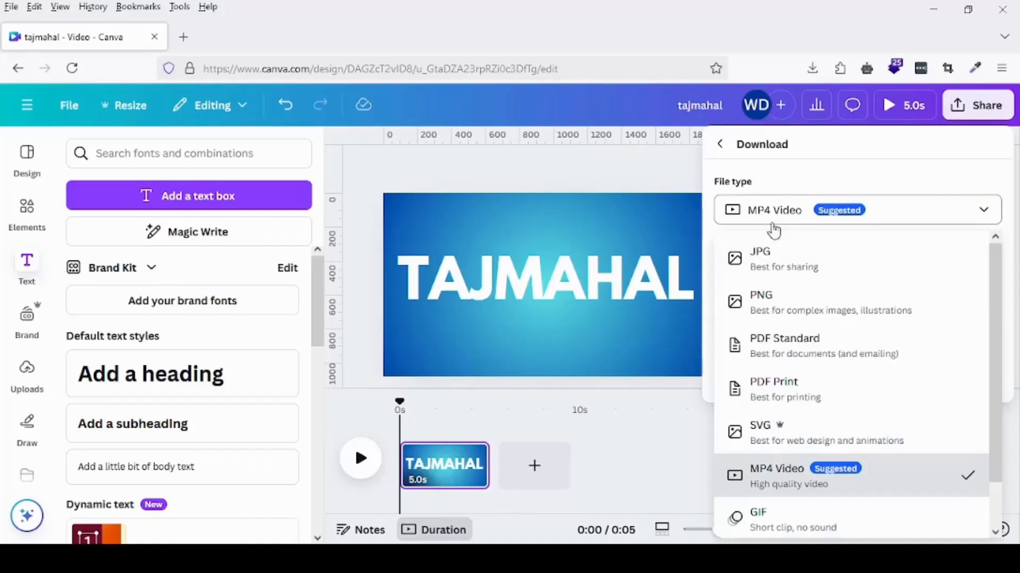
left_click(782, 298)
left_click(820, 444)
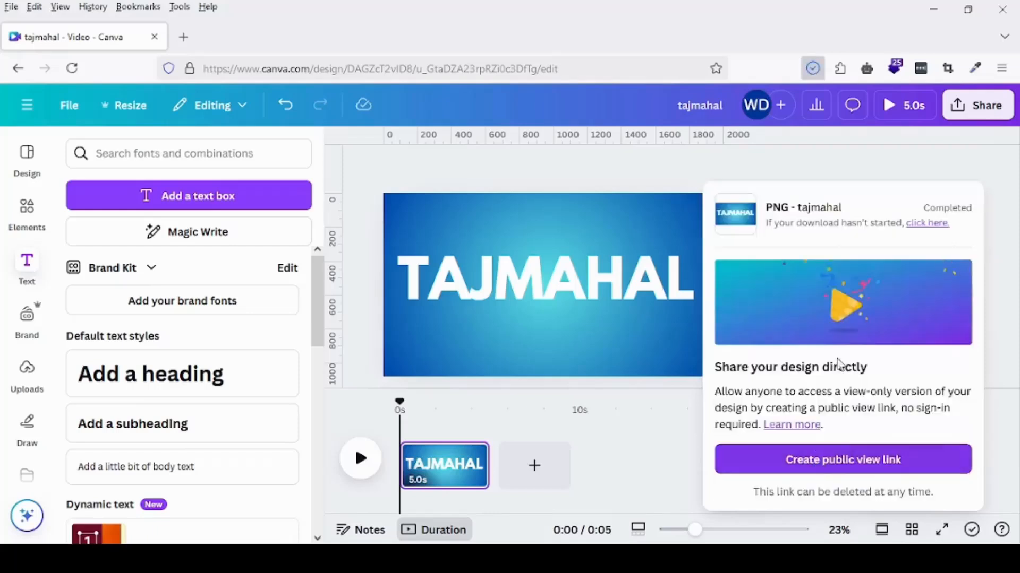
left_click(886, 171)
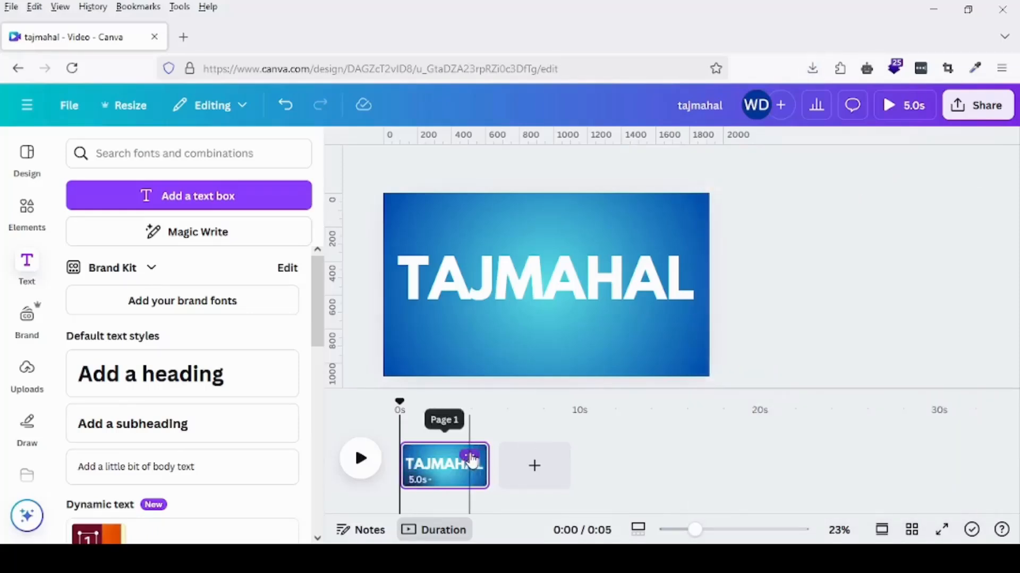
Delete the page holding the gradient background and heading.
left_click(469, 455)
left_click(518, 318)
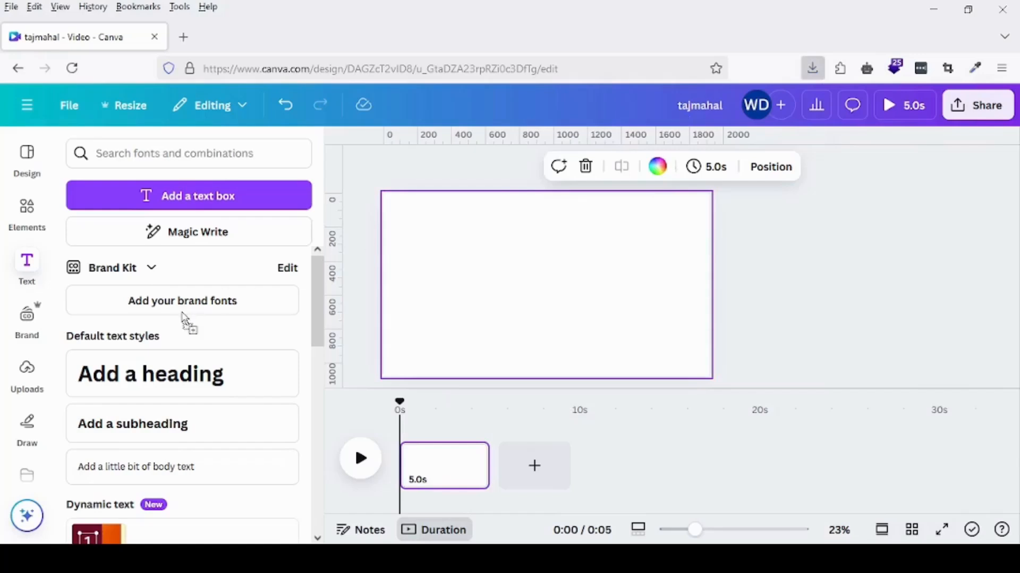
Upload the exported TAJMAHAL PNG and place it on the blank page, scaled to cover the full 1,920 × 1,080 area.
left_click(924, 319)
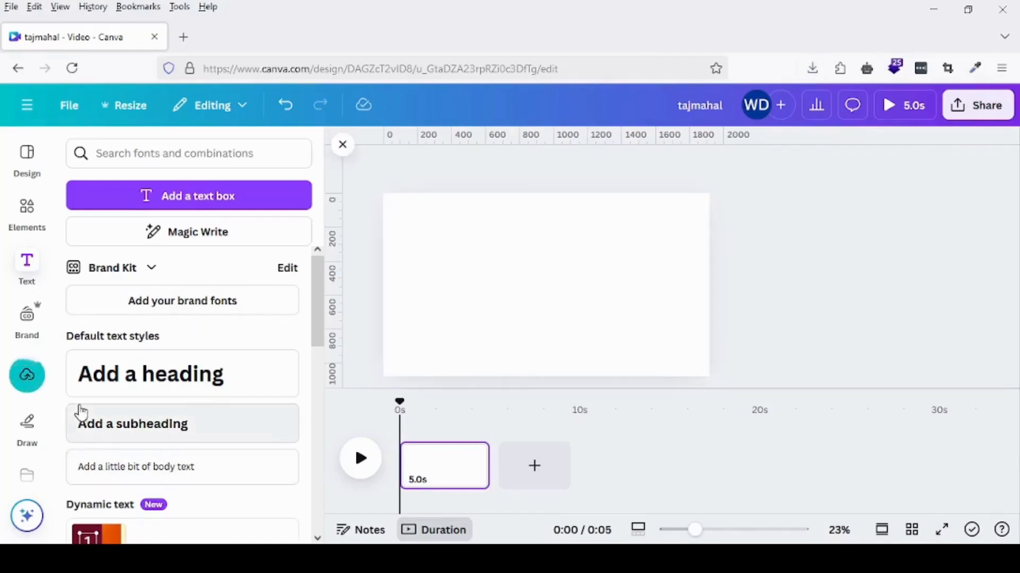
left_click(26, 376)
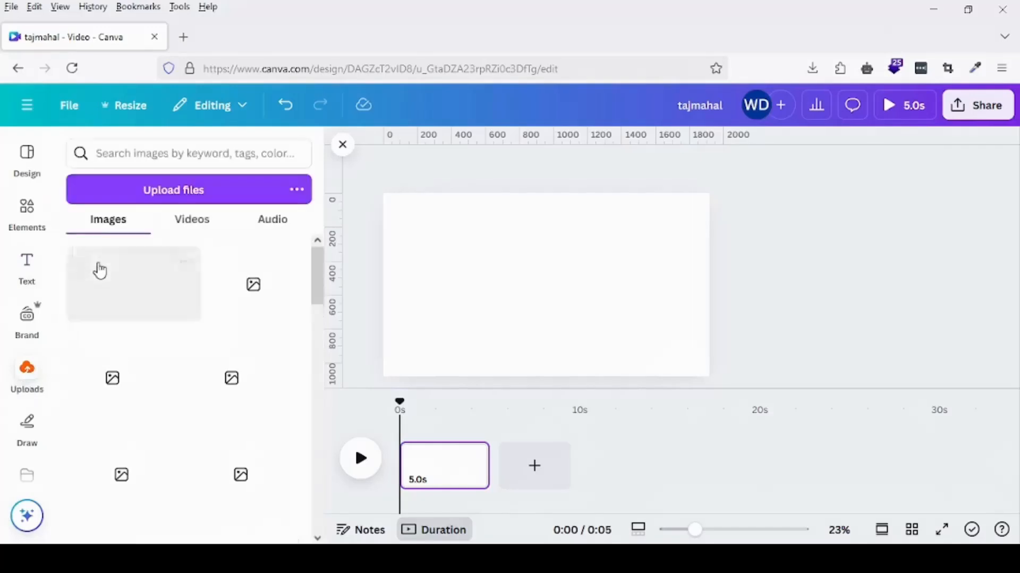
left_click(417, 292)
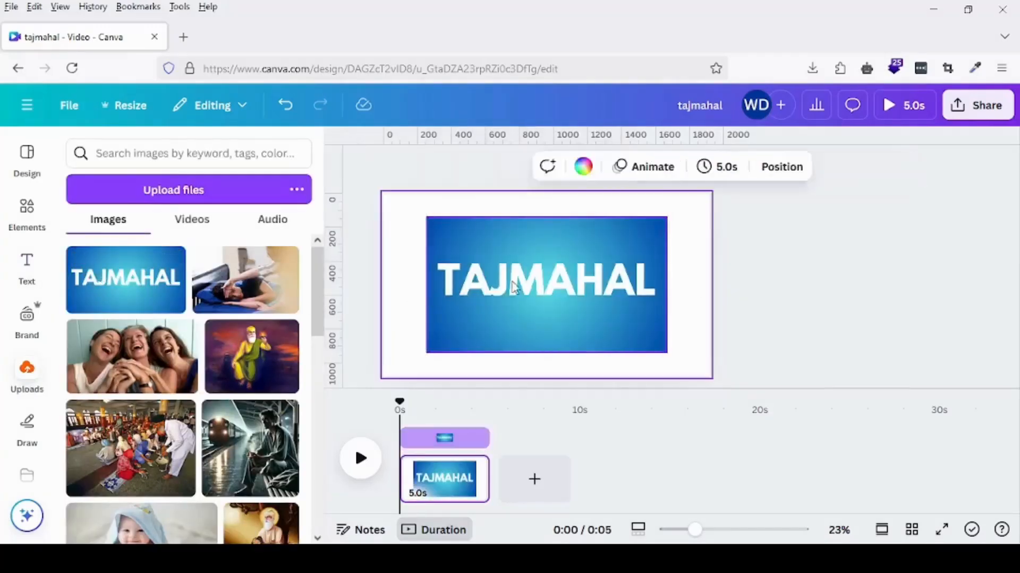
left_click_drag(518, 289, 467, 235)
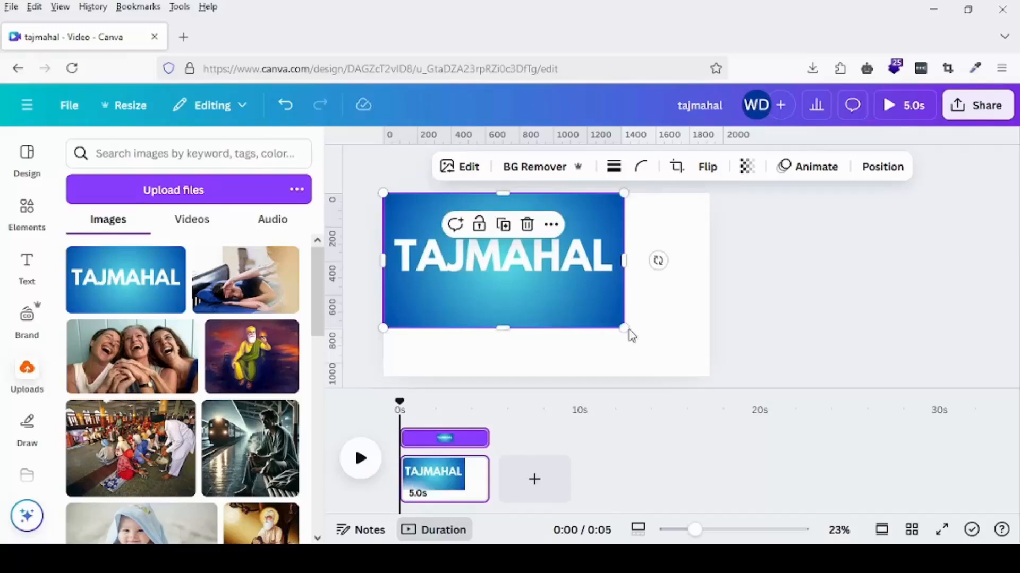
left_click_drag(630, 332, 708, 375)
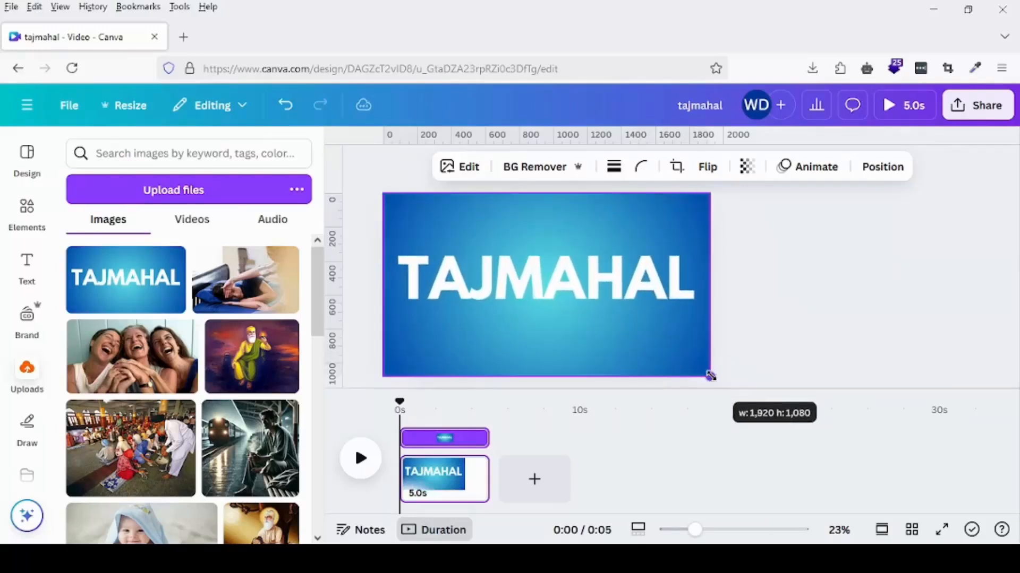
Duplicate the full-page TAJMAHAL image and align the copy exactly over the original.
left_click(801, 331)
left_click(571, 323)
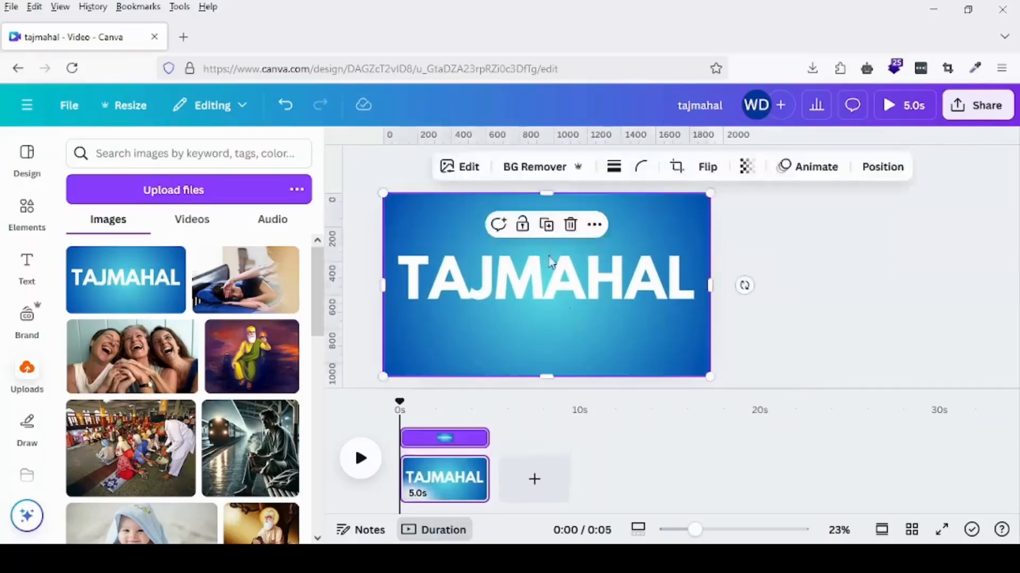
left_click(546, 224)
left_click_drag(558, 274, 1017, 239)
left_click(545, 274)
left_click(546, 225)
left_click_drag(540, 274, 540, 273)
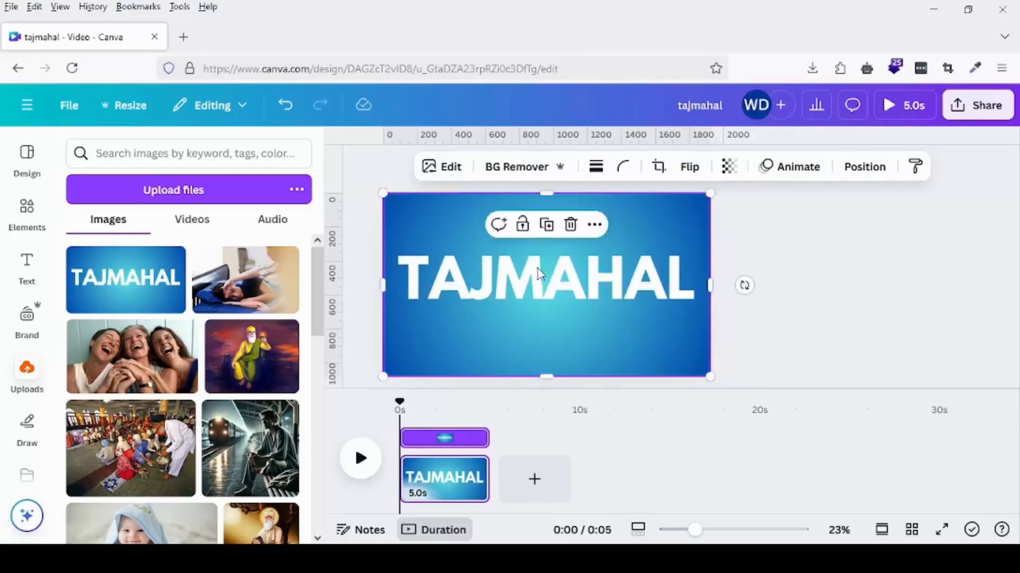
Crop one TAJMAHAL image to its lower half and the other to its upper half, meeting at the page's middle.
left_click_drag(543, 194, 554, 287)
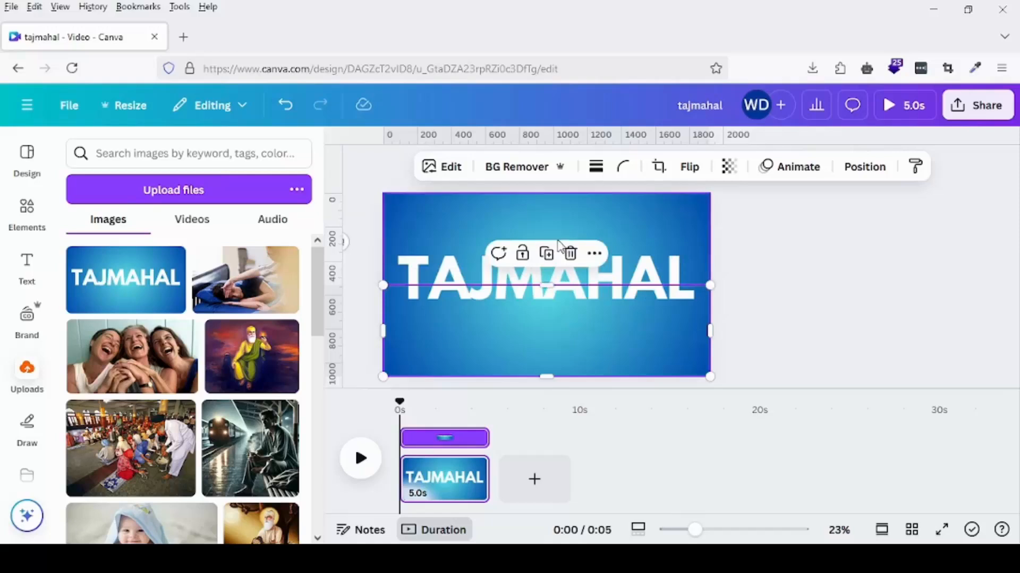
left_click(452, 235)
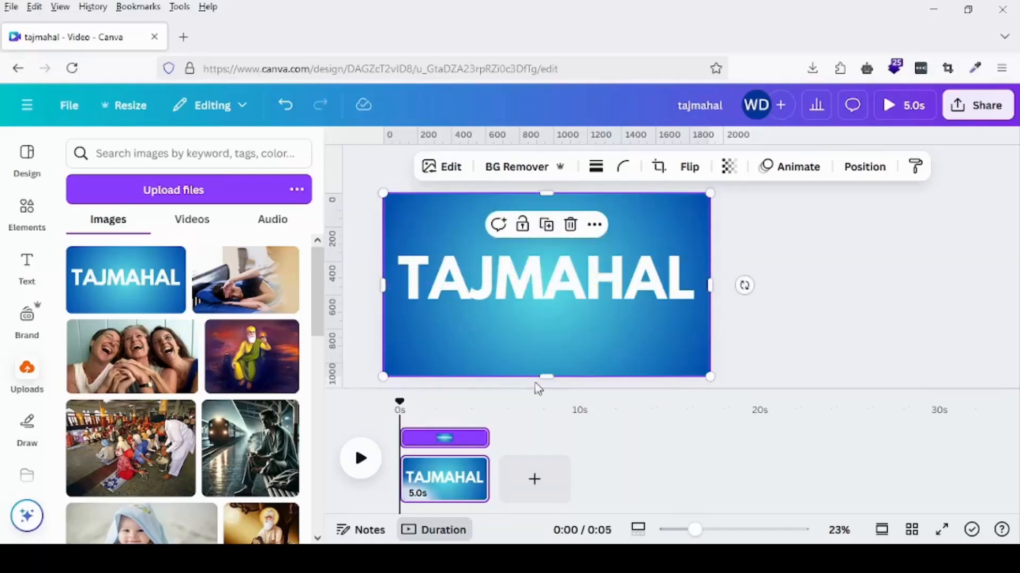
left_click_drag(547, 378, 533, 287)
left_click(794, 270)
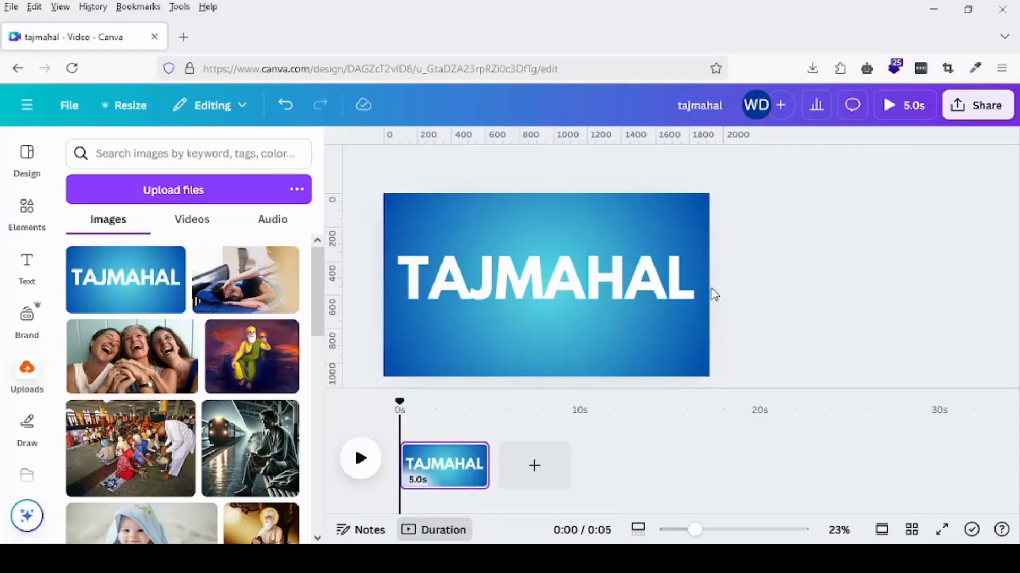
Move the upper title half up and the lower title half down, leaving a blank band between them.
left_click(514, 236)
left_click_drag(520, 235, 524, 207)
left_click(785, 260)
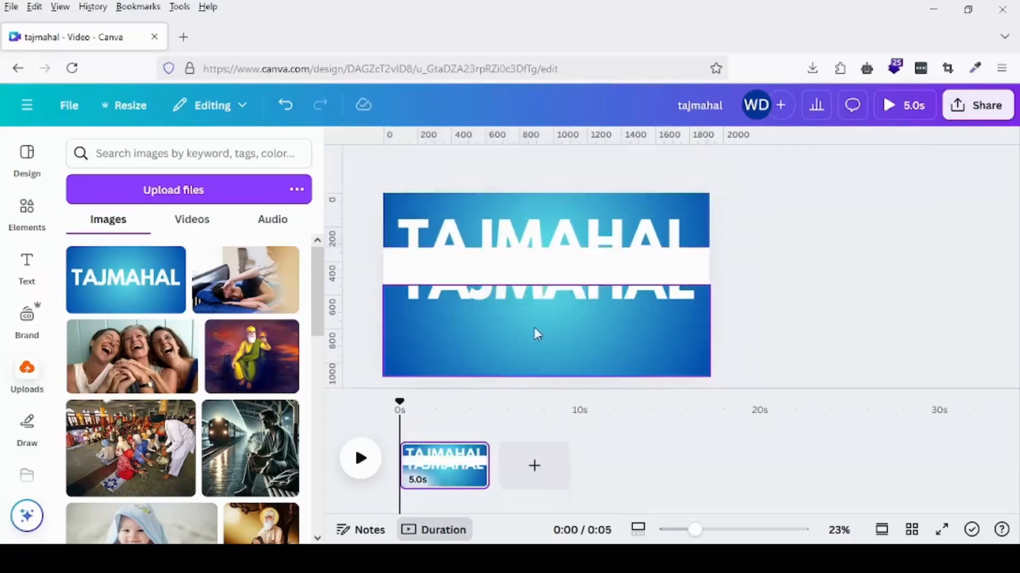
left_click_drag(537, 335, 537, 357)
left_click(759, 313)
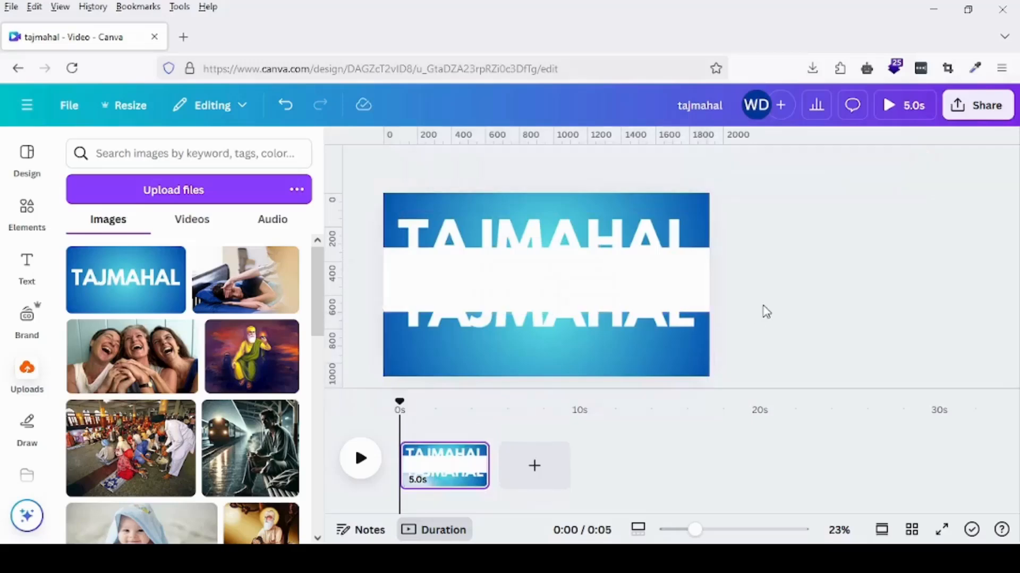
Add a square over the first letters of the upper title half and set its transparency to 0.
left_click(26, 212)
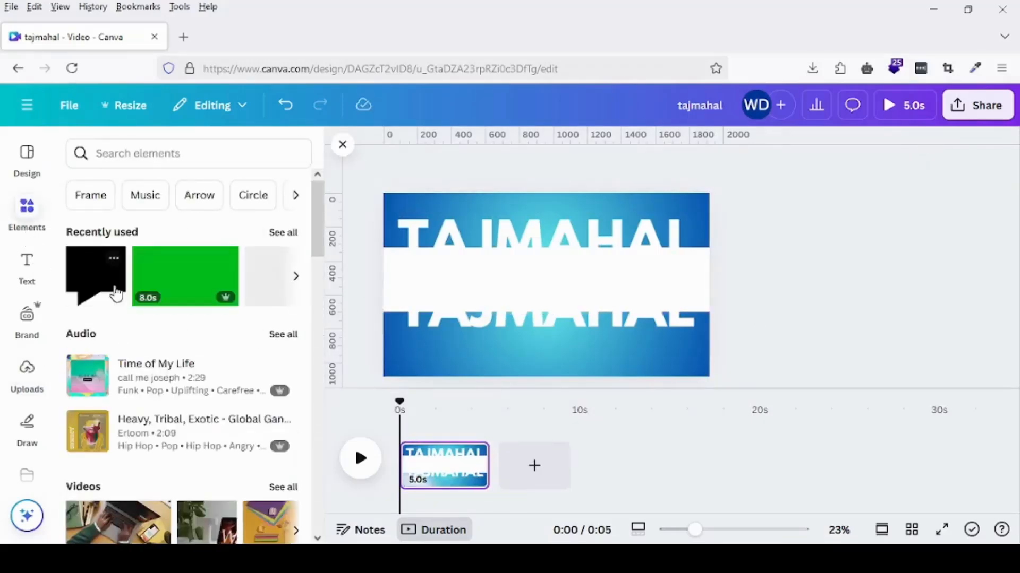
left_click(257, 287)
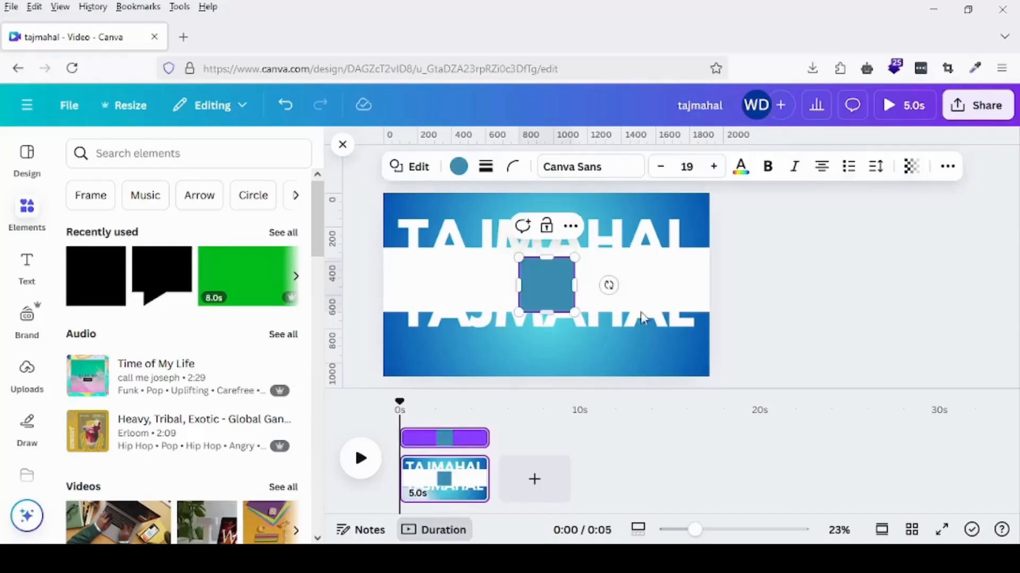
left_click(876, 253)
left_click_drag(530, 266, 428, 229)
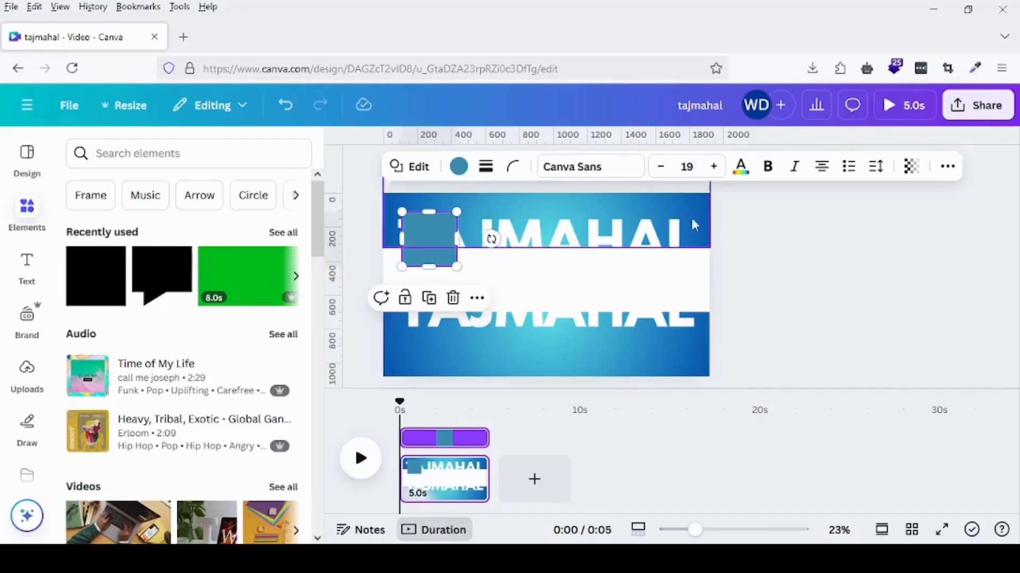
left_click(912, 168)
left_click_drag(928, 234, 816, 254)
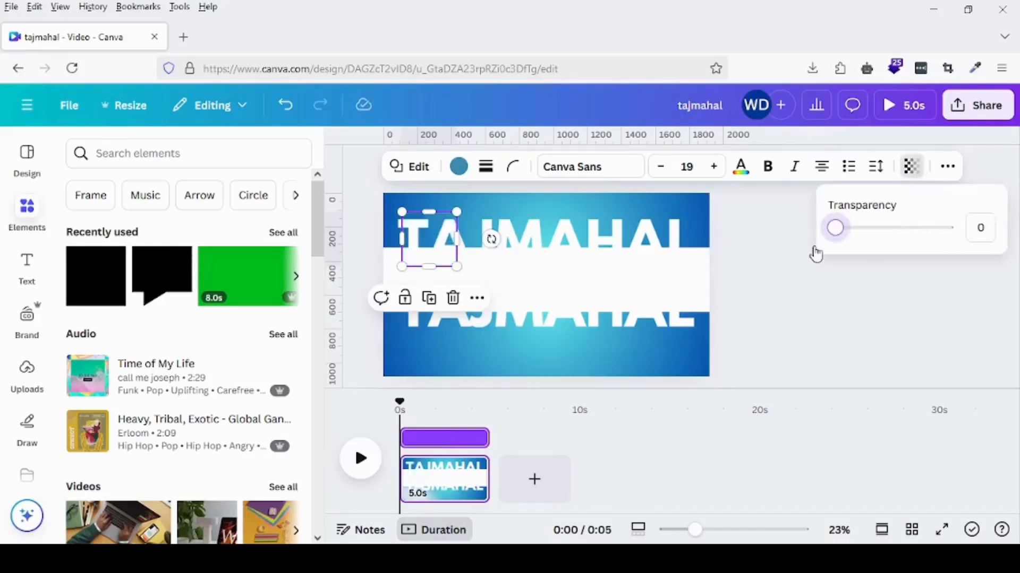
left_click(801, 258)
Group the invisible square with the upper title half.
left_click(502, 264)
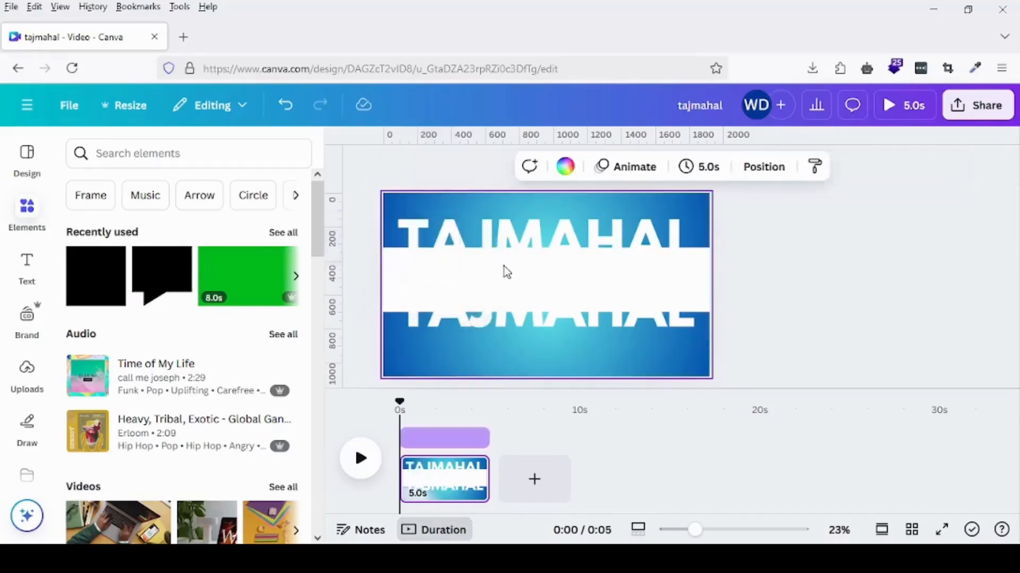
left_click_drag(503, 264, 416, 229)
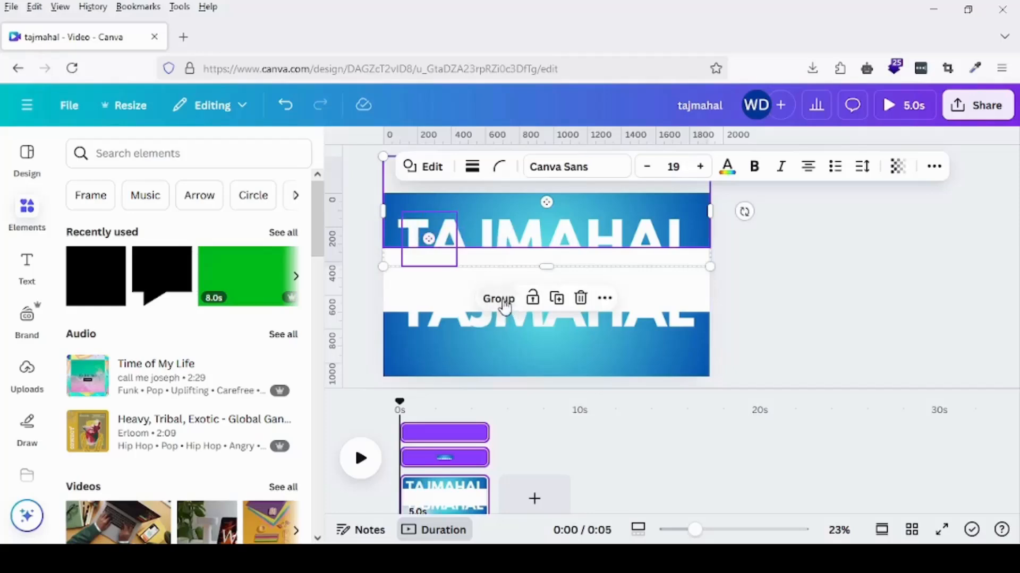
left_click(480, 301)
left_click(824, 279)
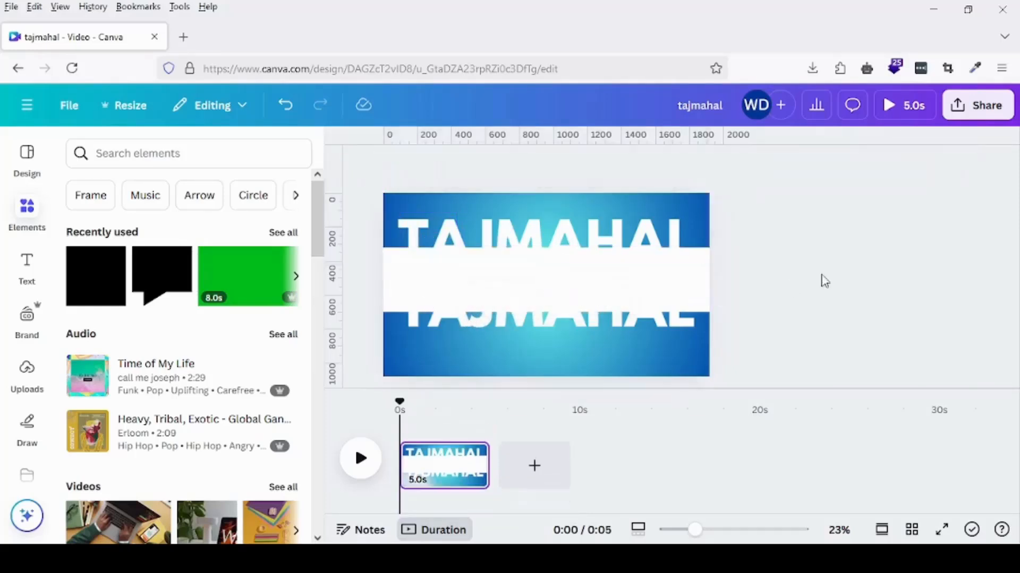
Add a second square over the last letters of the lower title half, shift that half slightly down, and set the square's transparency to 0.
left_click(104, 287)
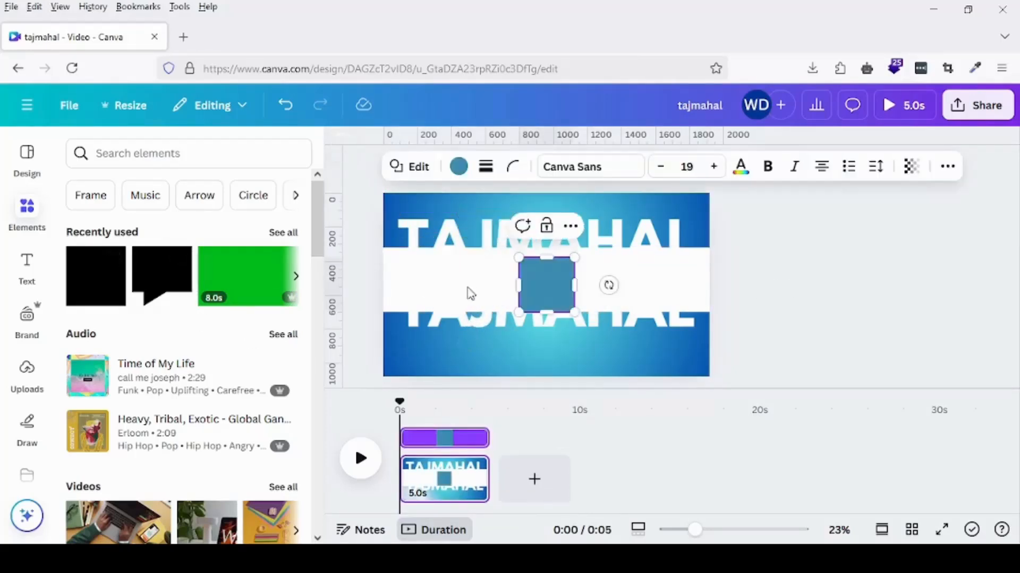
left_click(499, 286)
left_click_drag(557, 277, 668, 324)
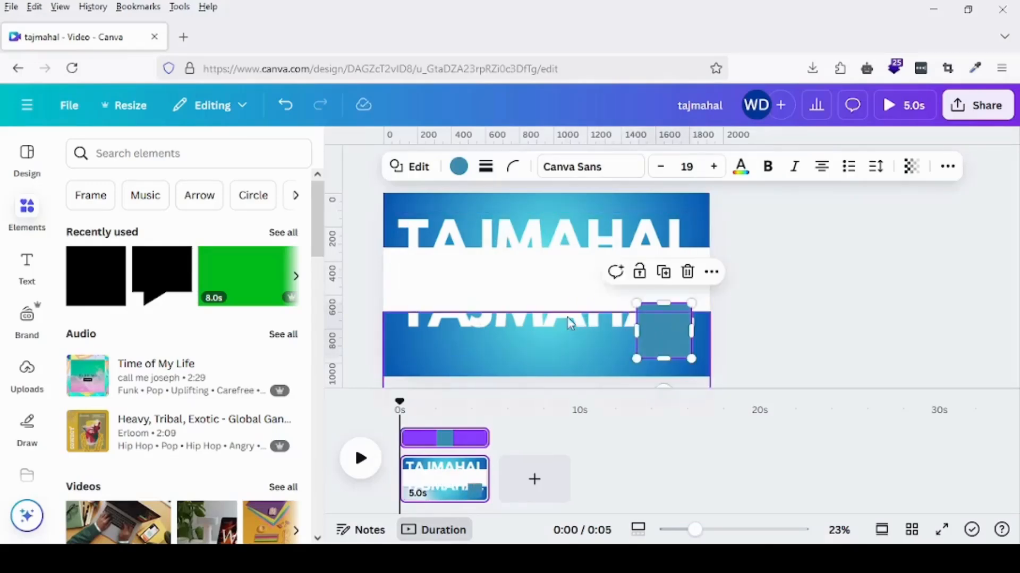
left_click_drag(570, 325, 568, 332)
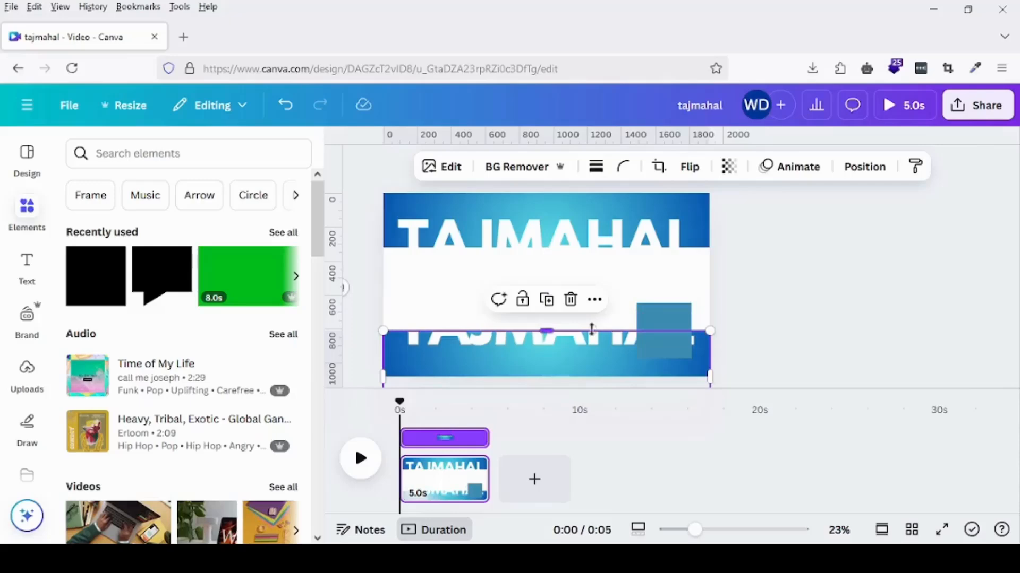
left_click(663, 317)
left_click(912, 167)
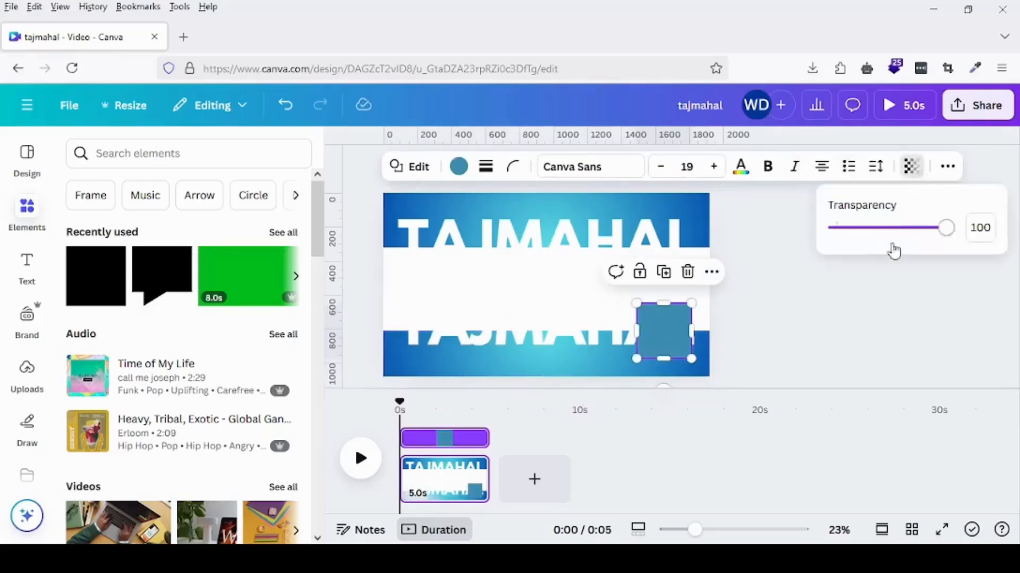
left_click_drag(944, 227, 834, 229)
left_click(771, 296)
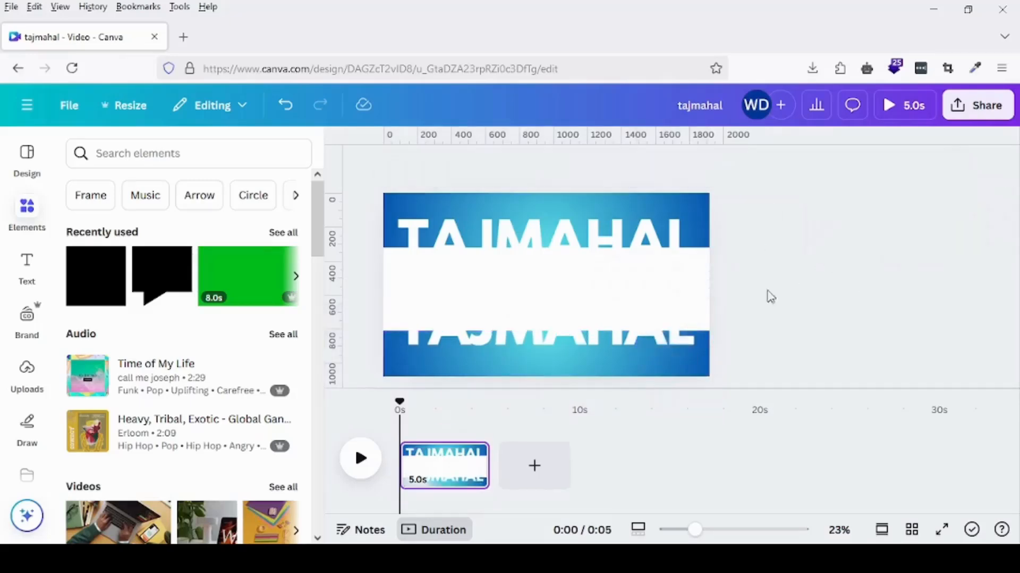
Group the second invisible square with the lower title half.
left_click(596, 308)
left_click_drag(597, 299, 690, 357)
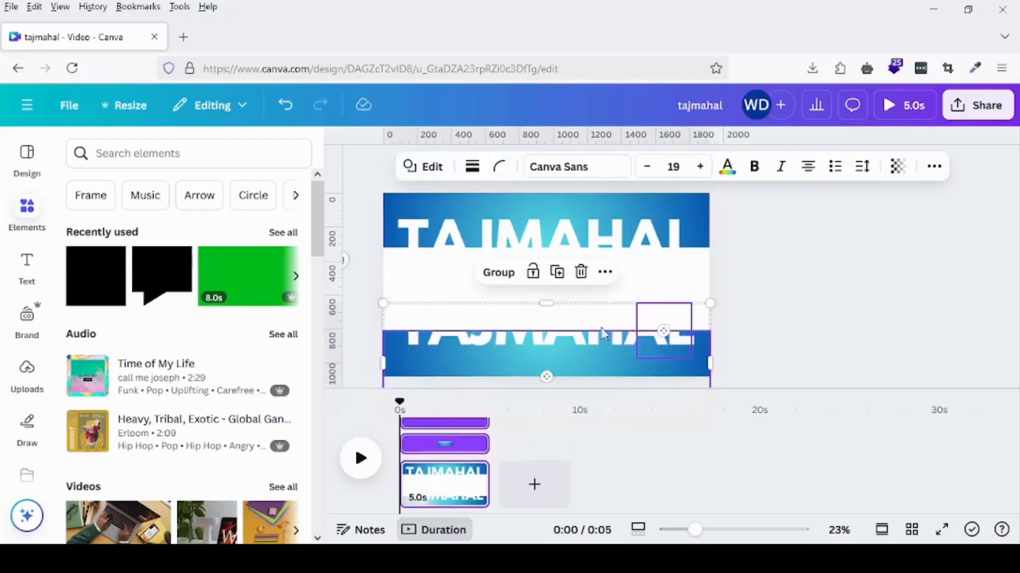
left_click(500, 273)
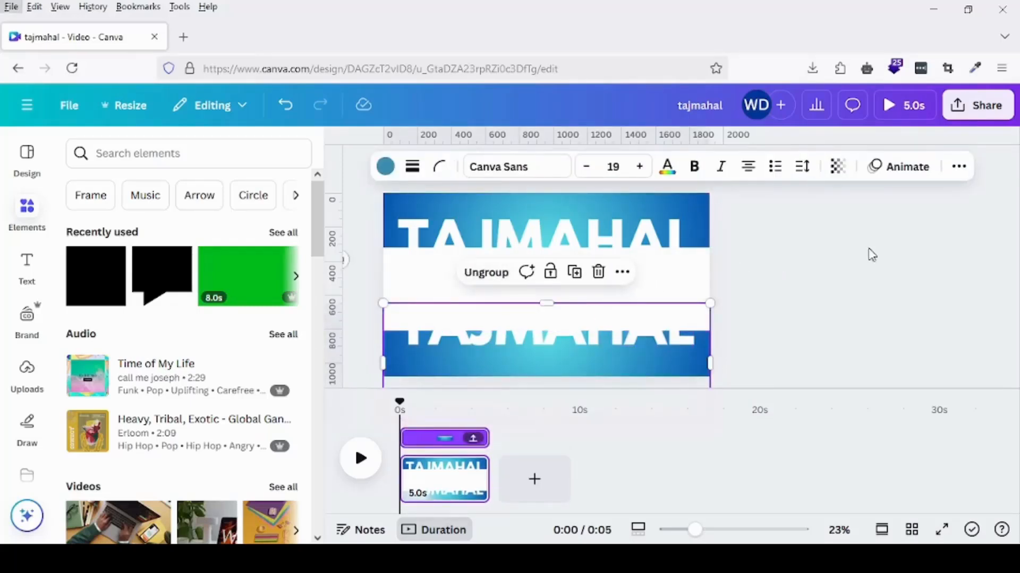
left_click(826, 266)
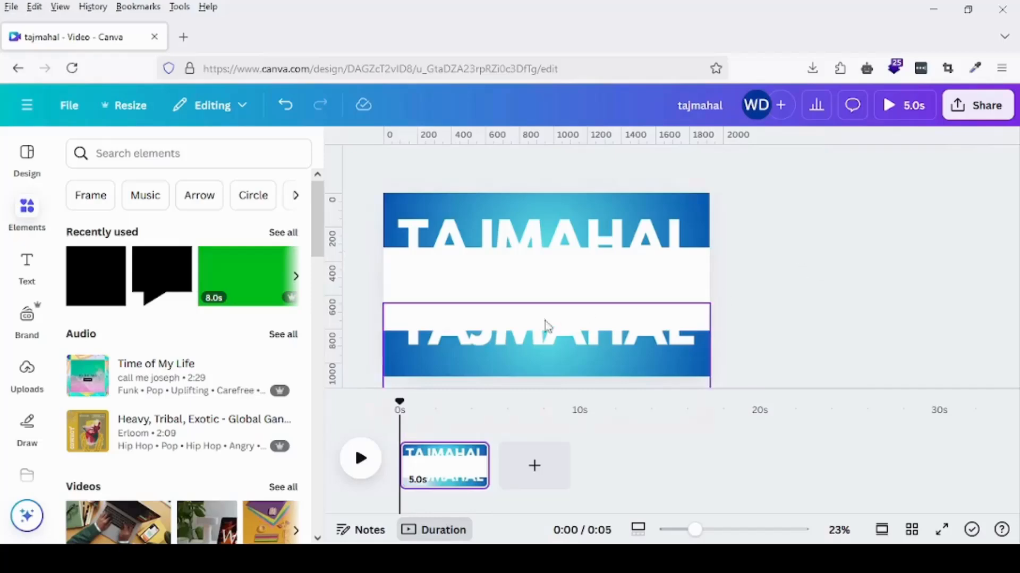
Insert the uploaded Taj Mahal photo and enlarge it from the page's upper-left corner to cover the full page.
left_click(25, 392)
scroll(185, 323, "down", 10)
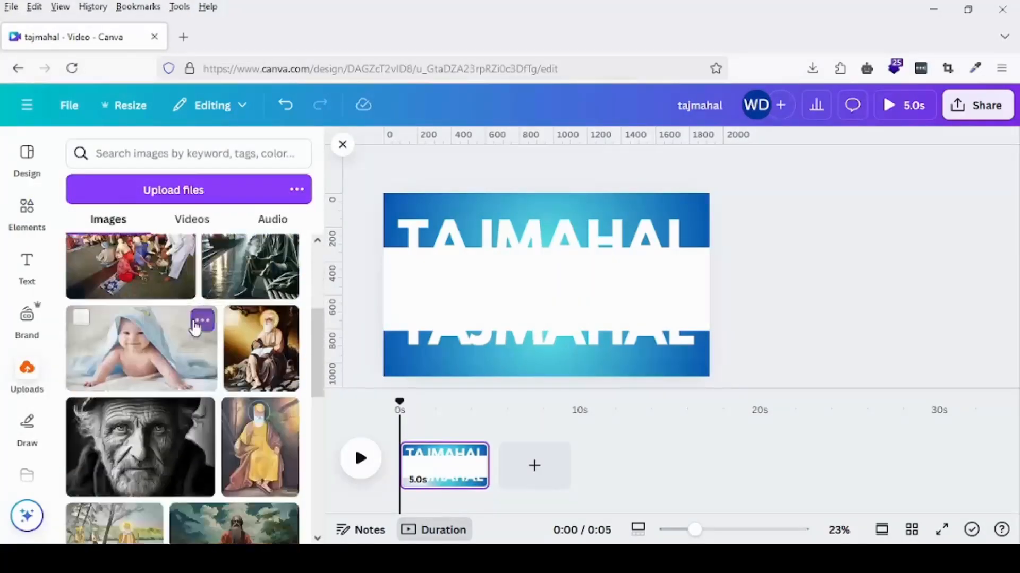
scroll(194, 332, "down", 10)
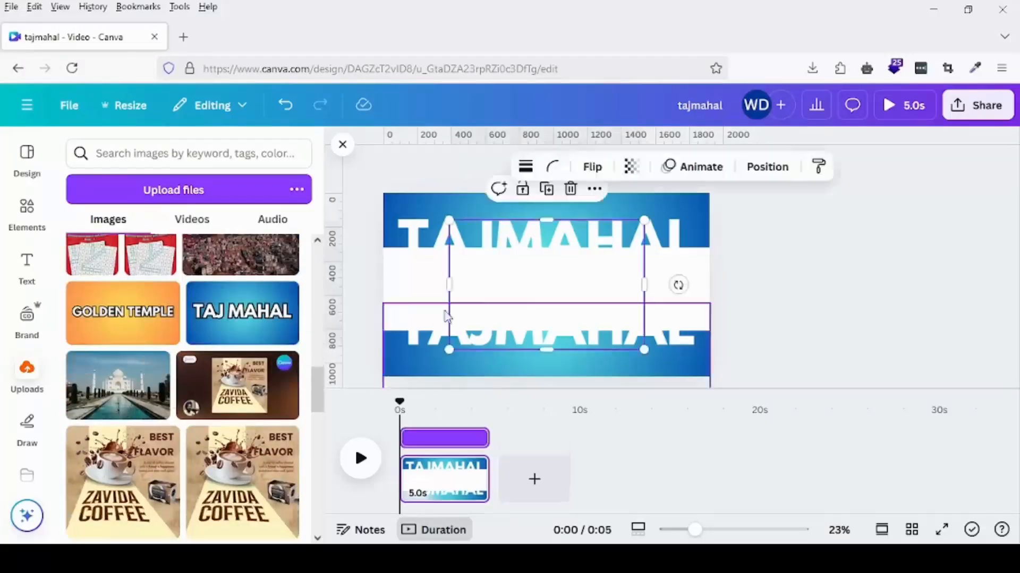
left_click(128, 408)
left_click_drag(476, 291, 410, 264)
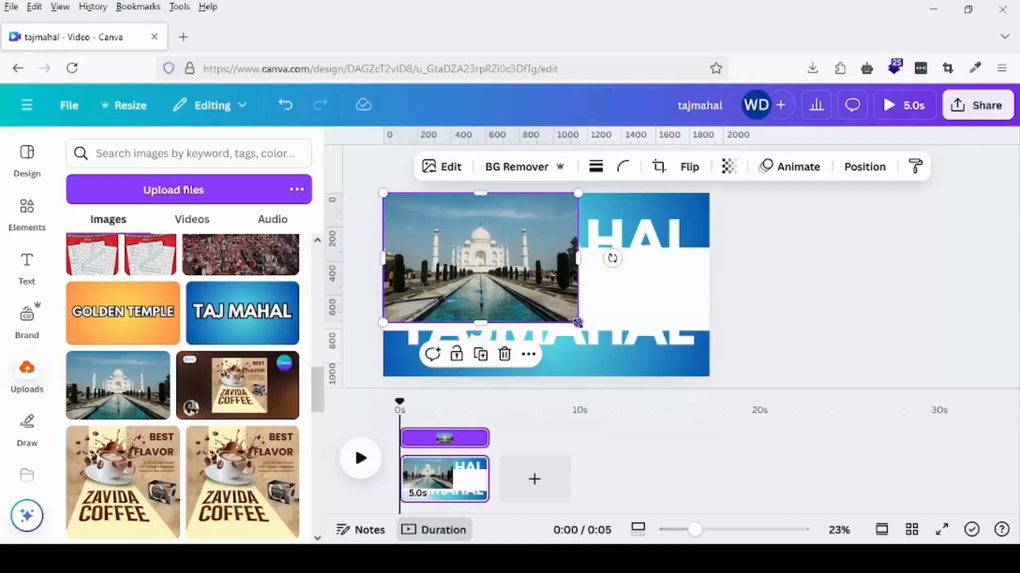
left_click_drag(579, 322, 660, 366)
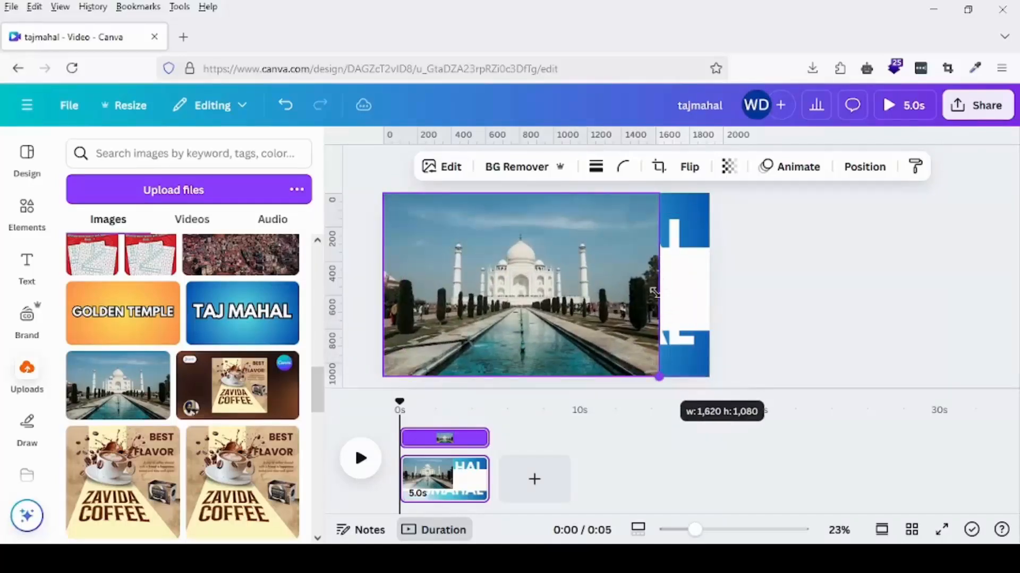
left_click_drag(660, 293, 710, 292)
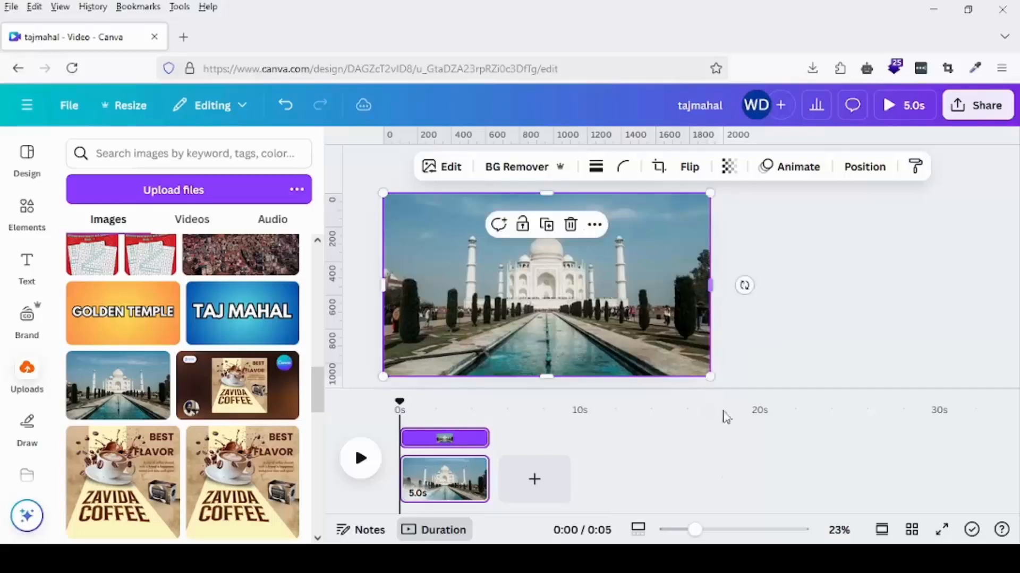
Enlarge the Taj Mahal photo well beyond the page edges and reposition it so the building's dome and facade fill the page.
left_click_drag(691, 538, 673, 533)
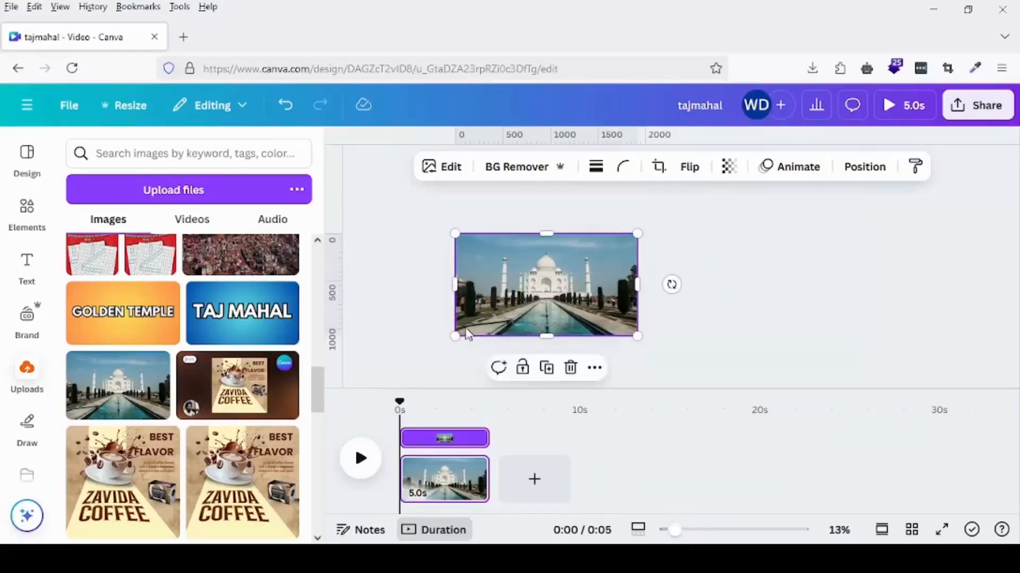
left_click_drag(456, 335, 385, 375)
left_click_drag(636, 234, 788, 191)
left_click_drag(556, 287, 524, 321)
left_click(854, 246)
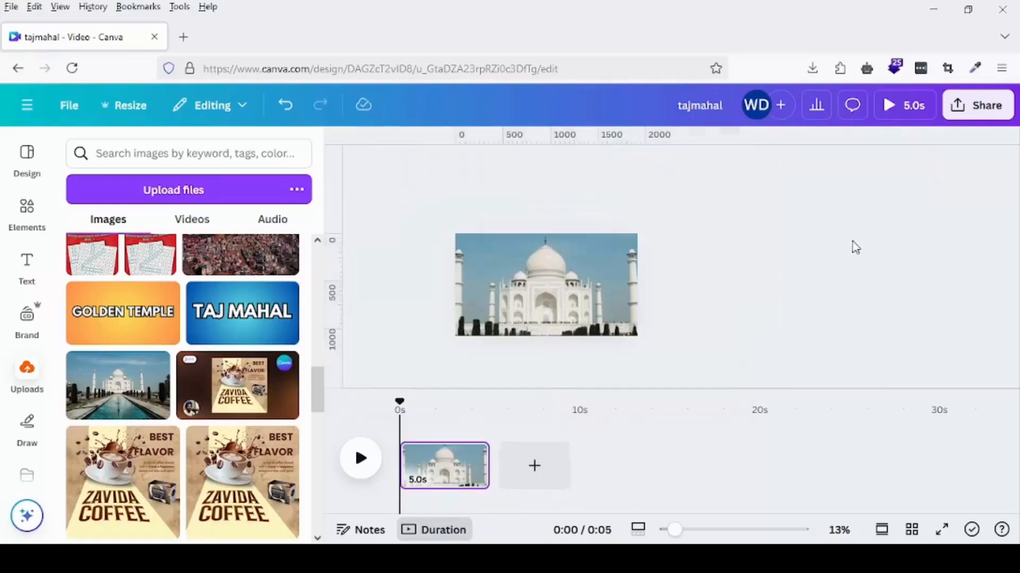
Reorder the layers so the Taj Mahal photo sits below both TAJMAHAL groups and above the page background.
left_click(547, 294)
right_click(547, 294)
mouse_move(580, 275)
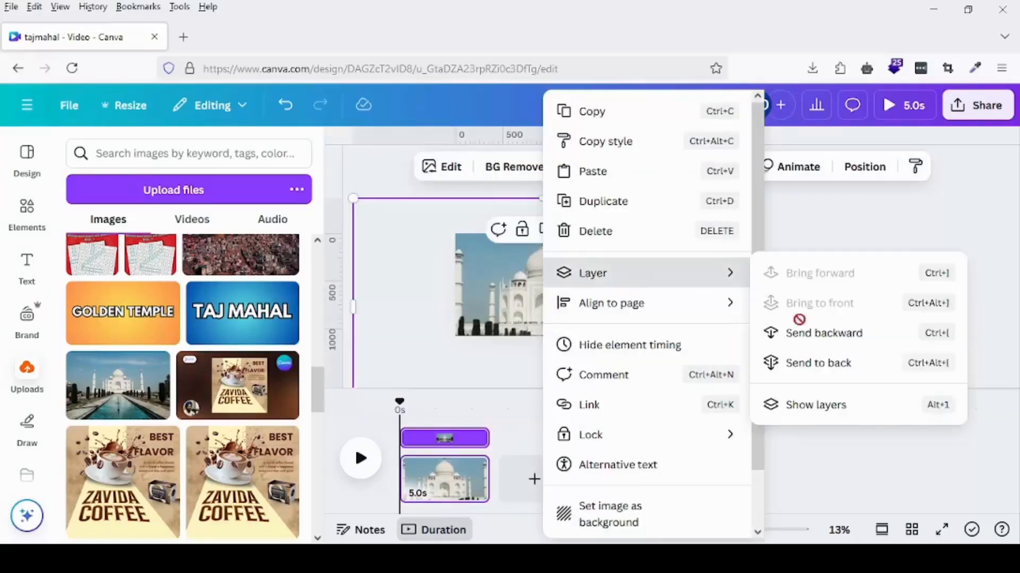
left_click(815, 413)
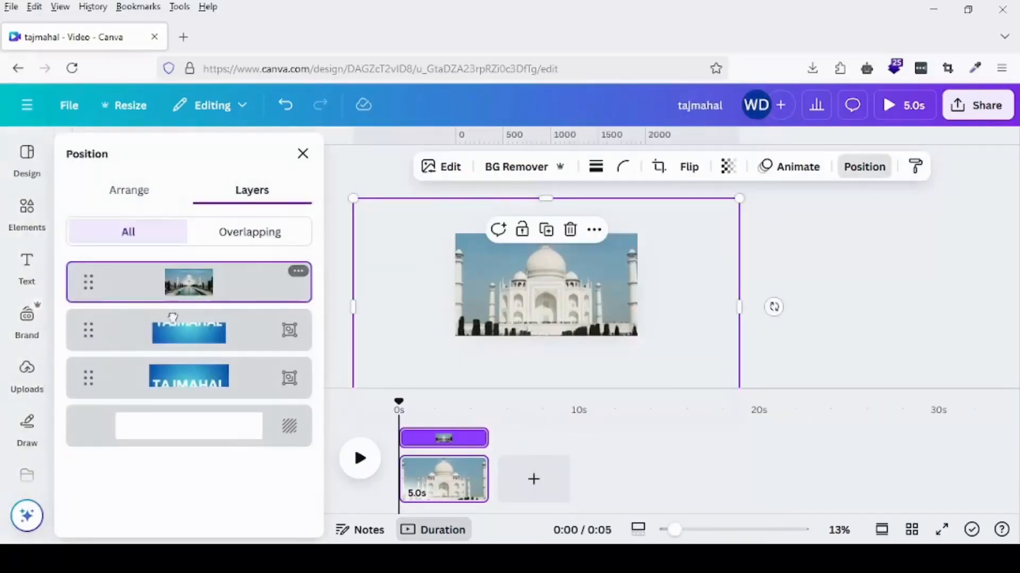
left_click_drag(171, 282, 183, 401)
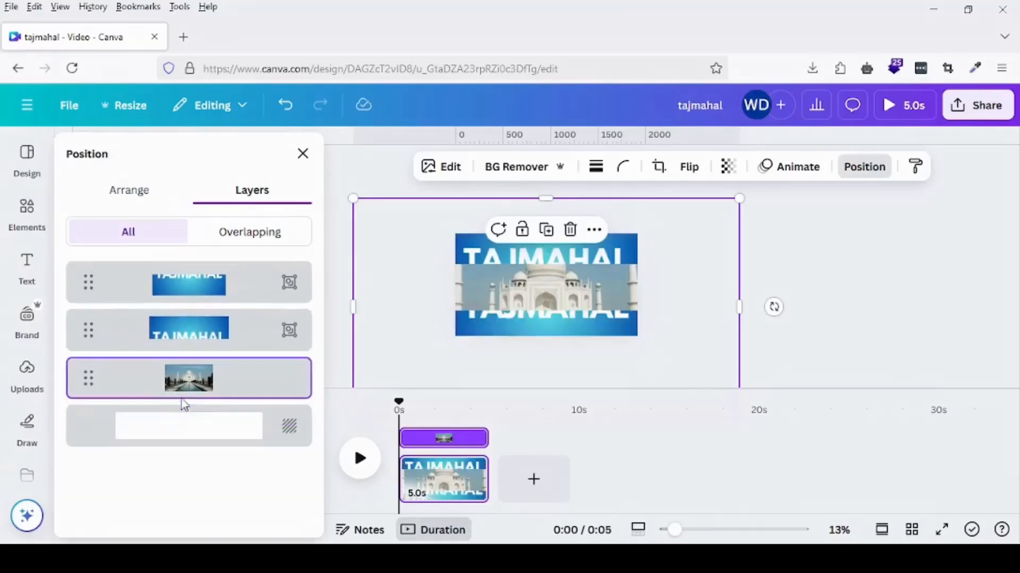
left_click(247, 276)
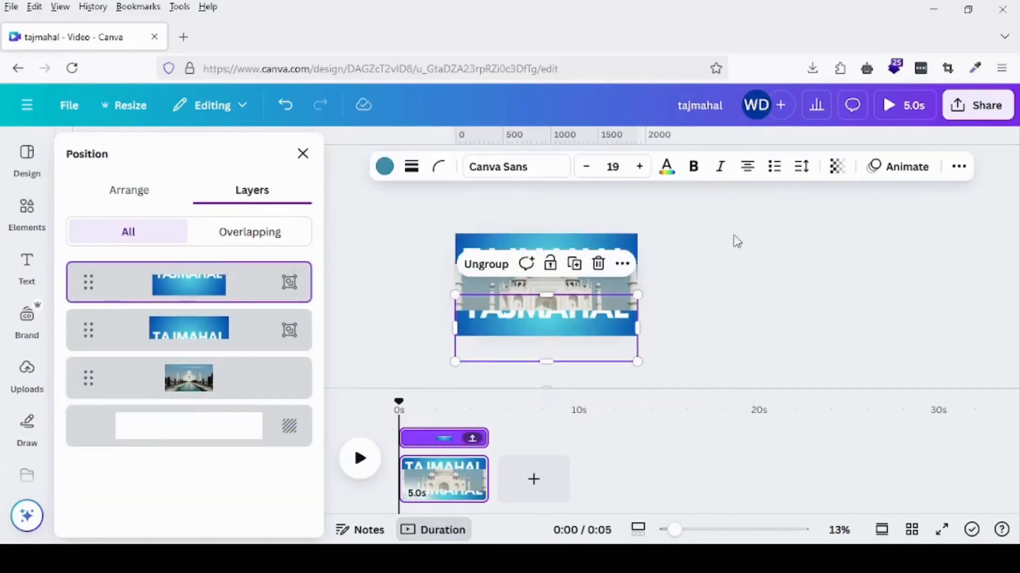
left_click(806, 230)
Move the upper and lower TAJMAHAL groups together so they meet as one complete title and cover the Taj Mahal photo.
left_click_drag(543, 244, 543, 271)
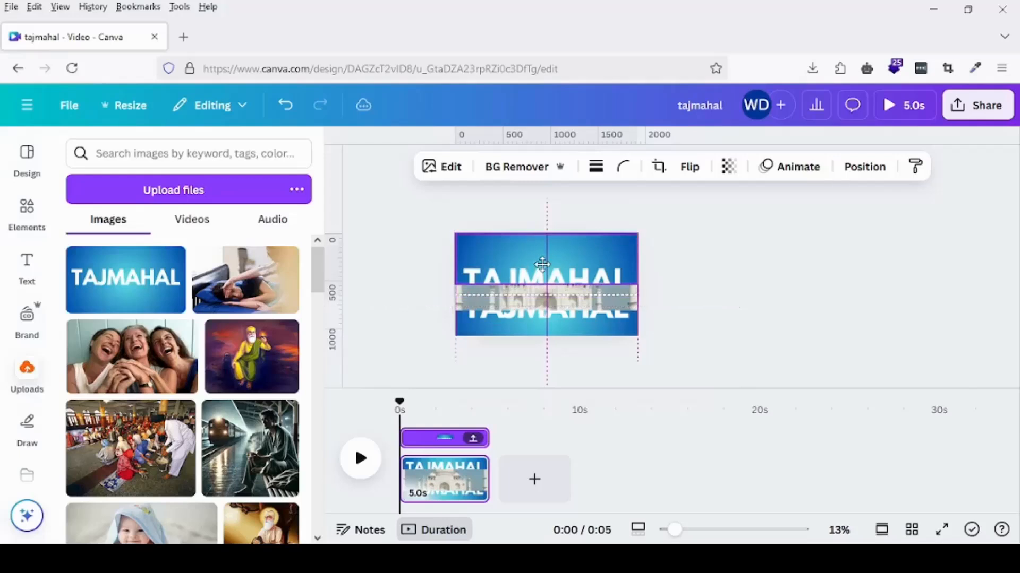
left_click(725, 255)
left_click(518, 330)
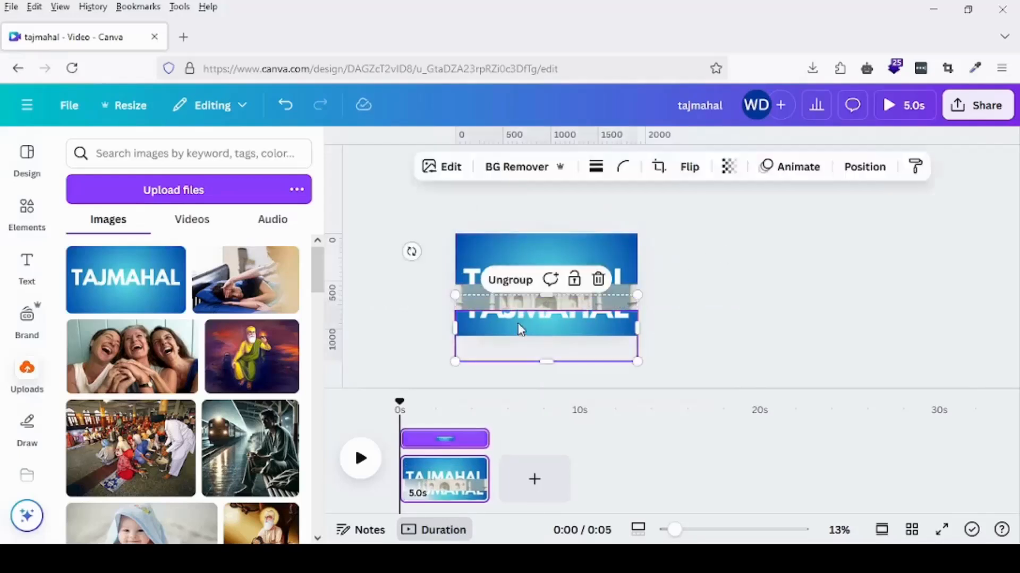
left_click_drag(519, 330, 523, 297)
left_click(728, 271)
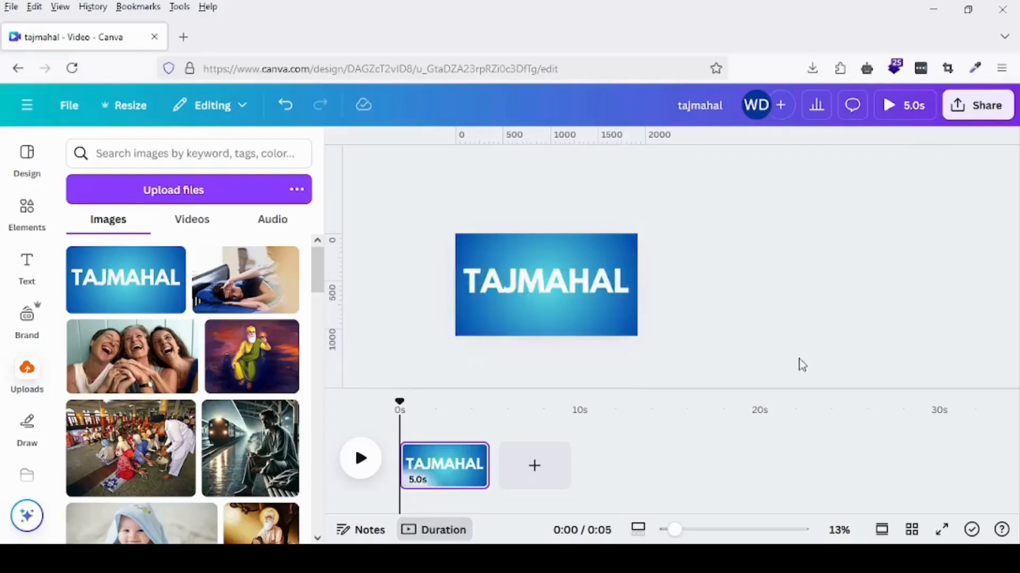
Duplicate the joined TAJMAHAL title page and go to the copy, page 2.
left_click(469, 456)
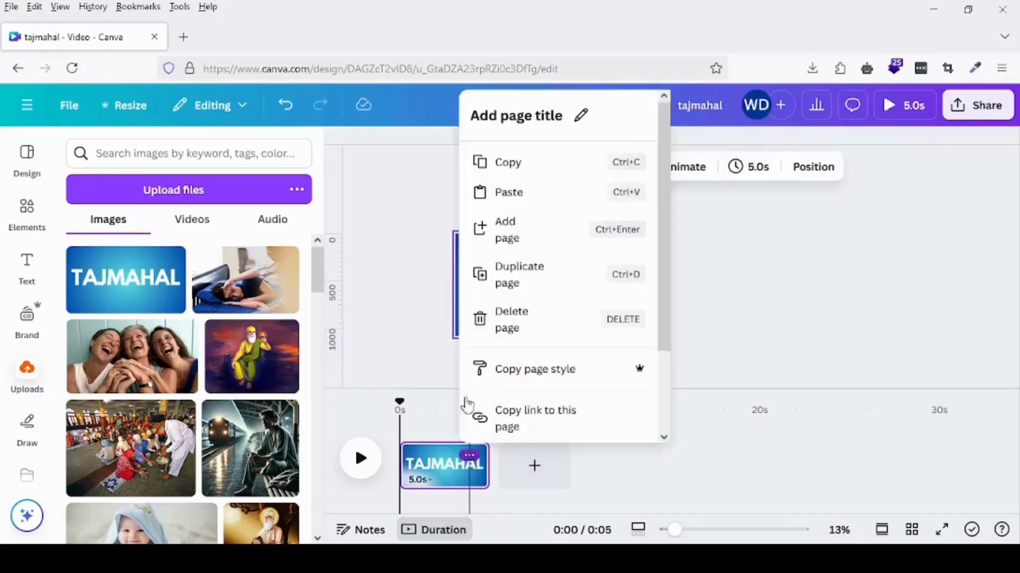
left_click(510, 268)
left_click(539, 478)
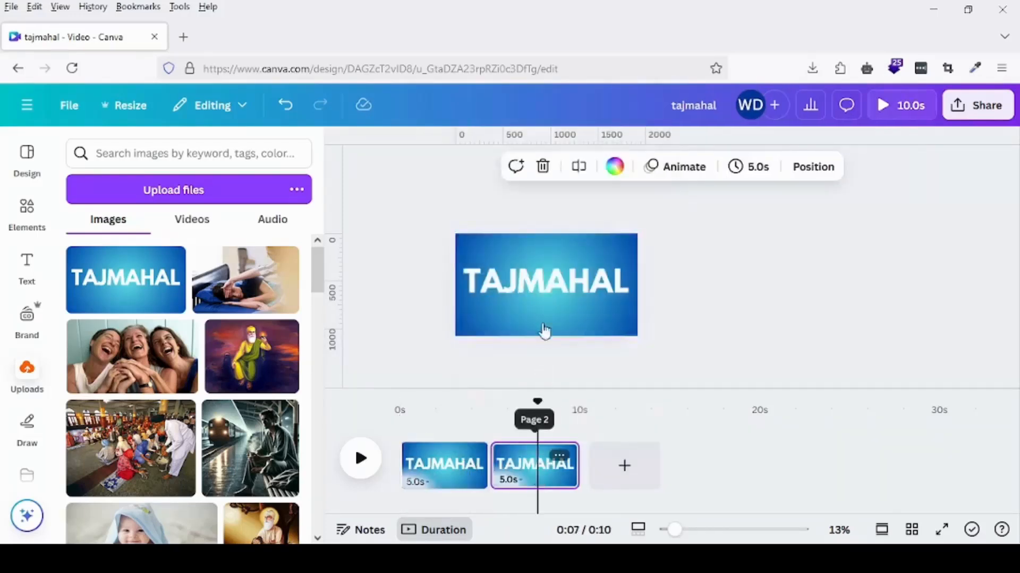
On page 2, move the lower title half below the page and the upper half above it to fully uncover the photo.
left_click(548, 308)
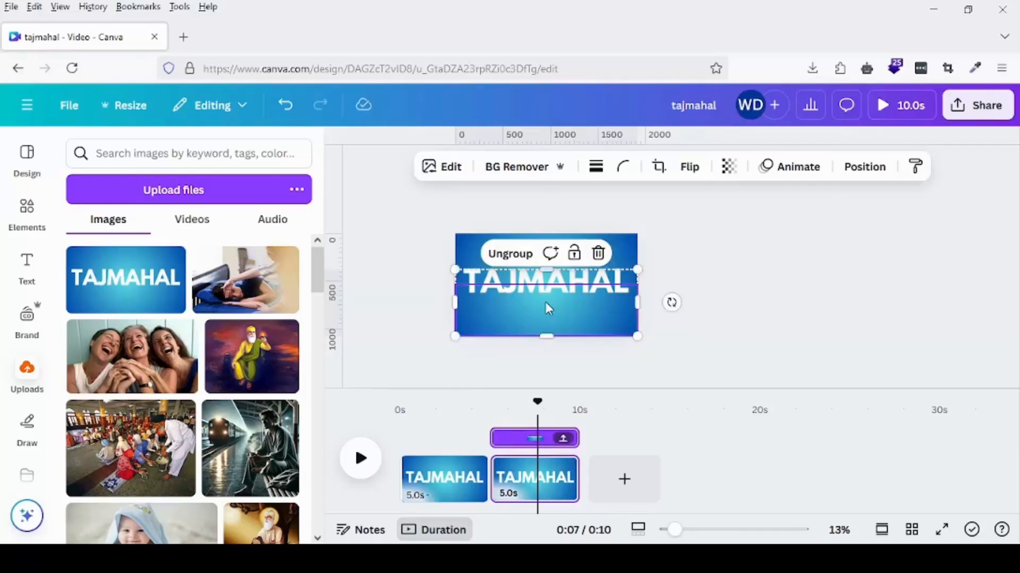
left_click_drag(546, 302, 543, 355)
left_click(691, 305)
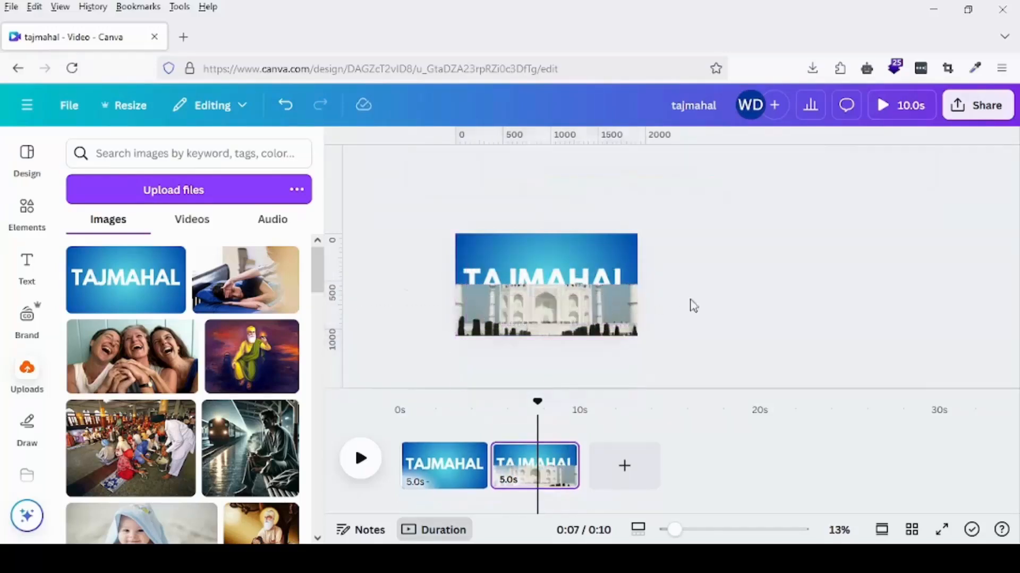
left_click(541, 257)
left_click_drag(539, 249, 540, 205)
left_click(684, 244)
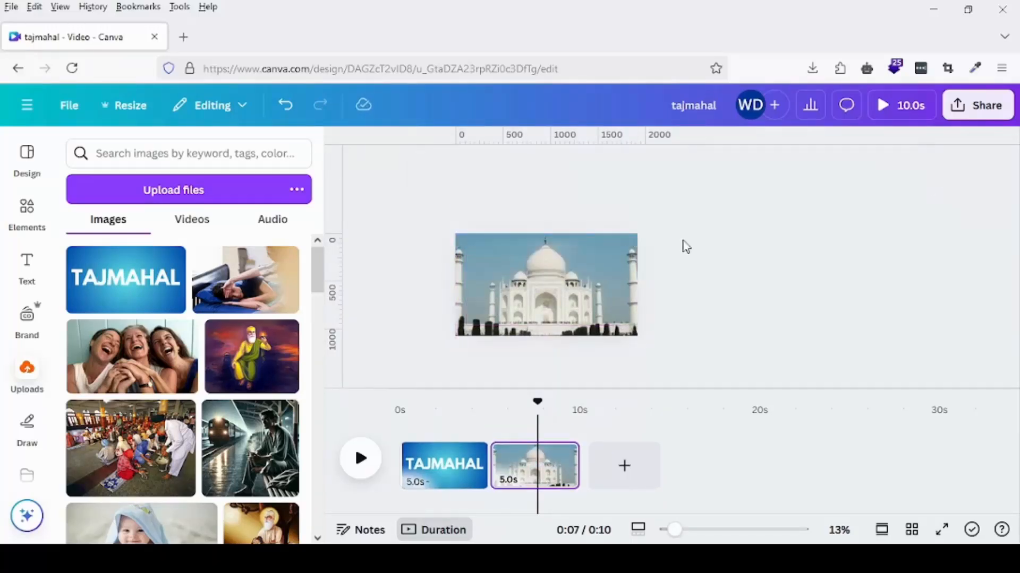
Shrink the Taj Mahal photo on page 2 to the page width and reposition it to fill the page with the building and reflecting pool.
left_click(581, 288)
left_click_drag(739, 199, 676, 233)
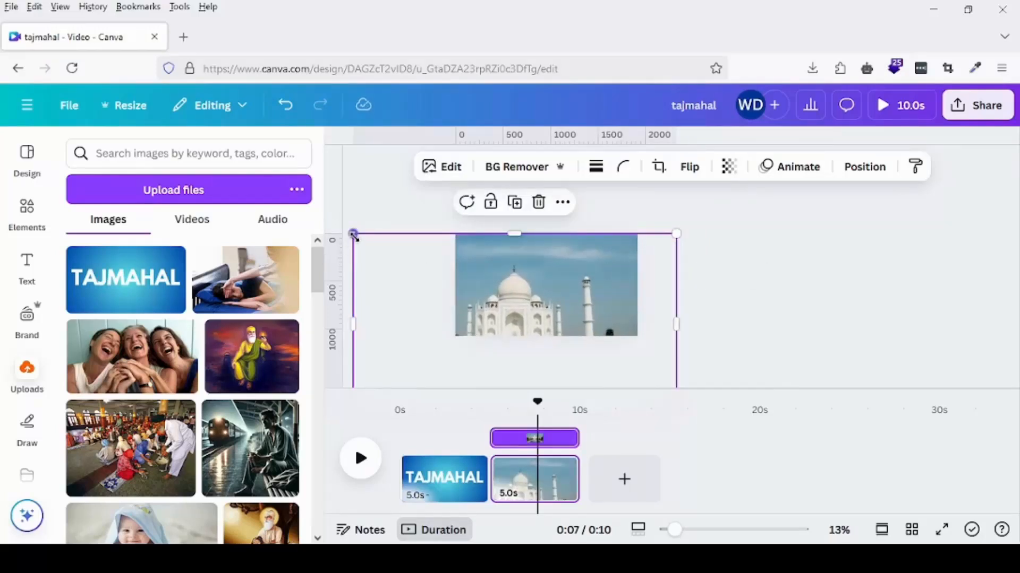
left_click_drag(353, 235, 466, 278)
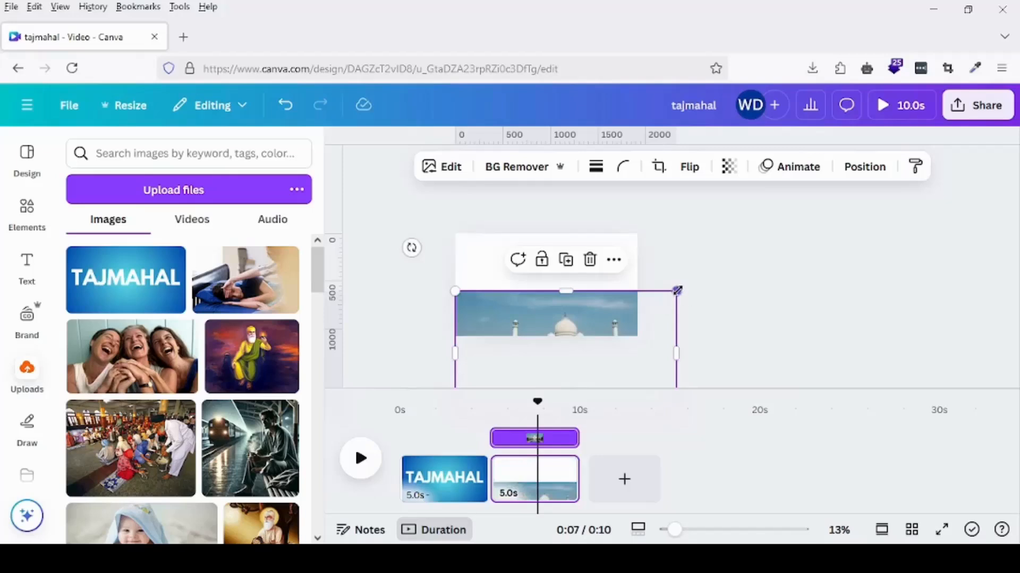
left_click_drag(677, 290, 637, 313)
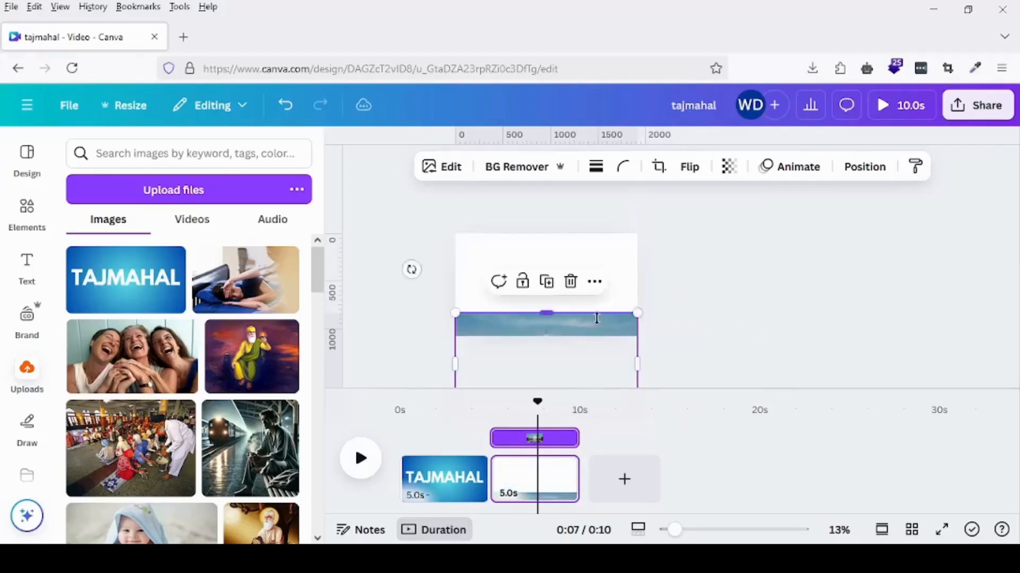
left_click(580, 289)
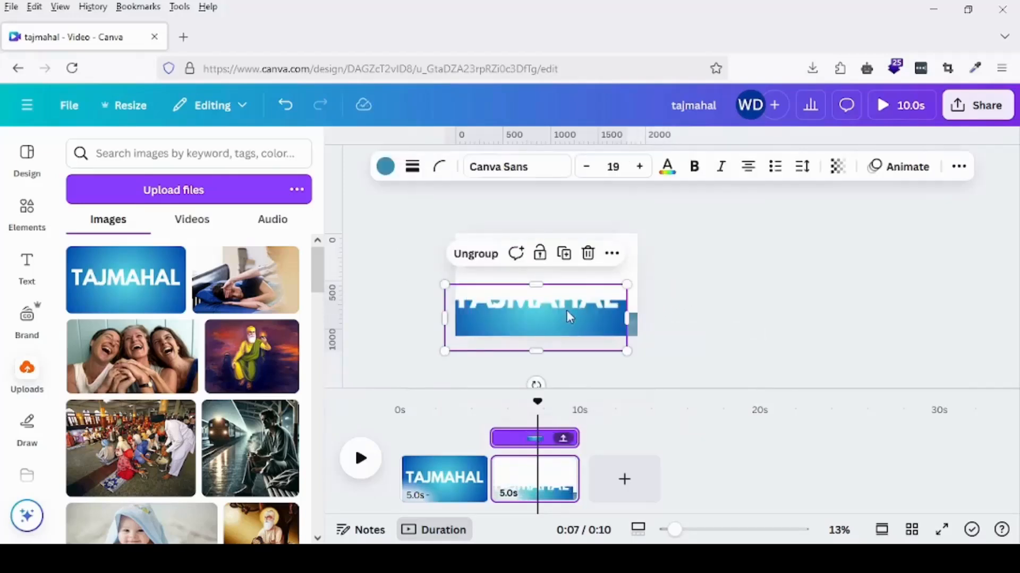
left_click_drag(568, 317, 581, 243)
left_click(711, 300)
left_click(731, 231)
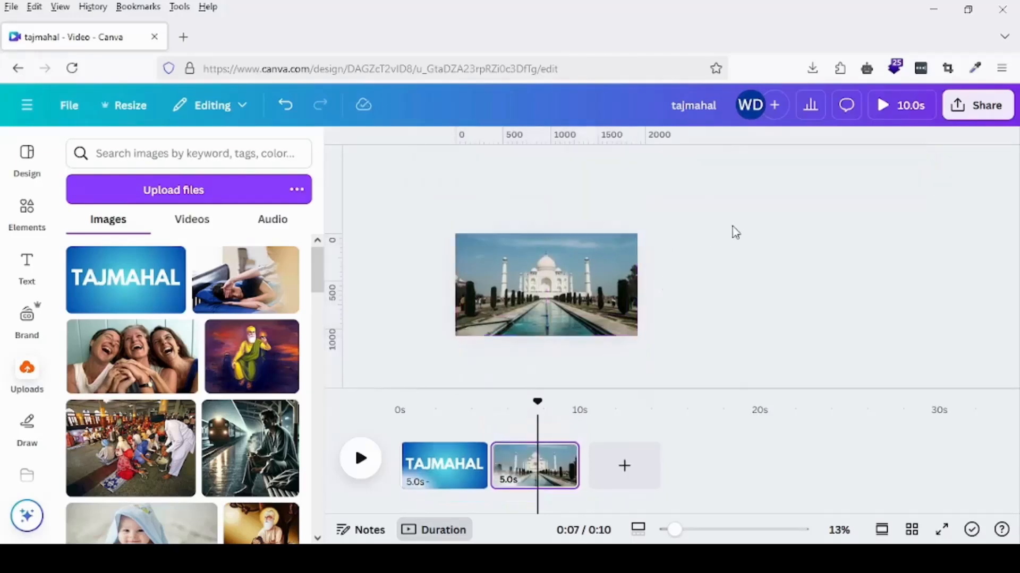
Duplicate the first TAJMAHAL title page and move the copy to the end, after the Taj Mahal page.
right_click(466, 458)
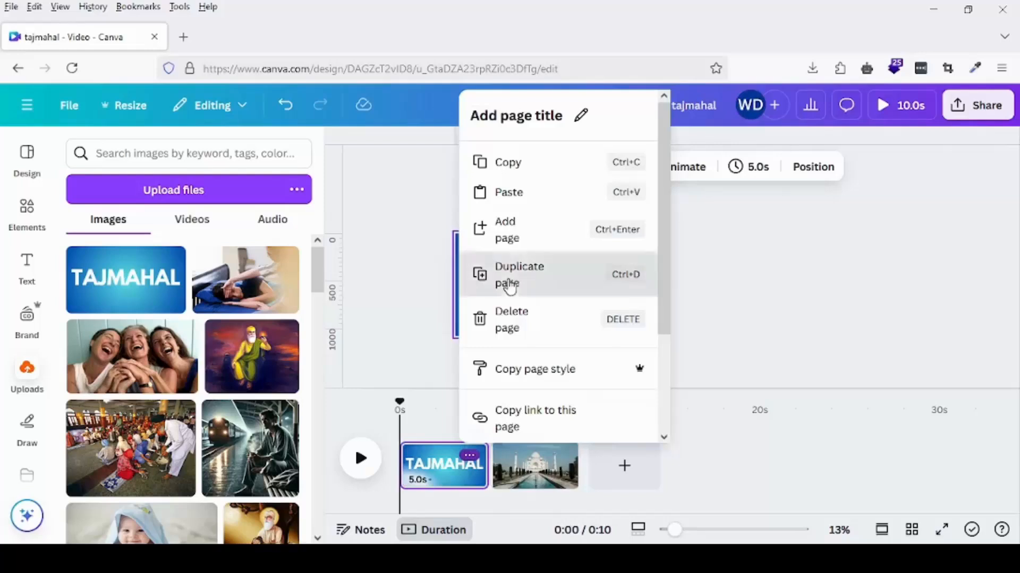
left_click(501, 289)
left_click_drag(553, 489, 664, 468)
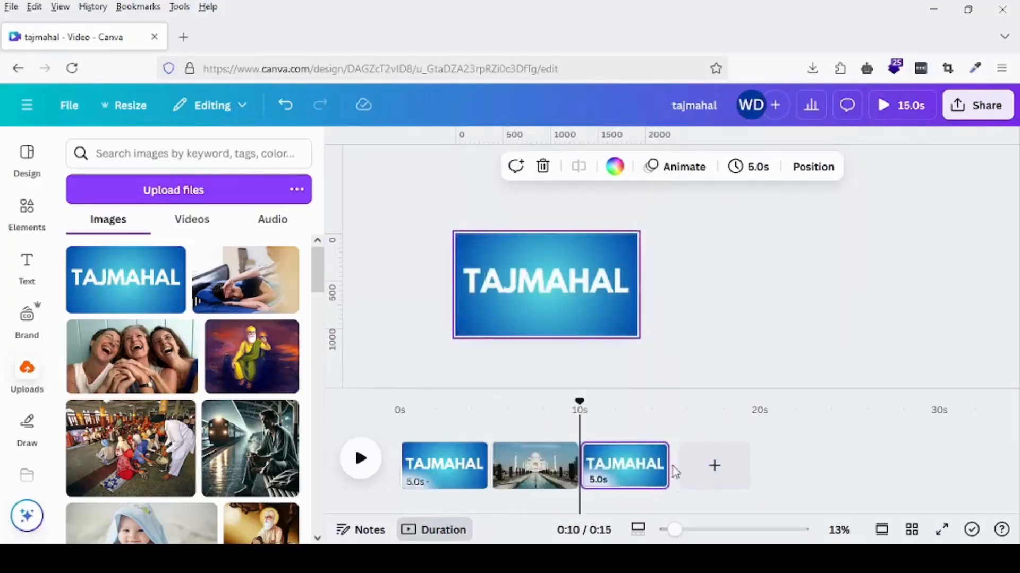
Add a Match & Move transition after the first page, set its duration to 1 second, and apply it between all pages.
left_click(488, 479)
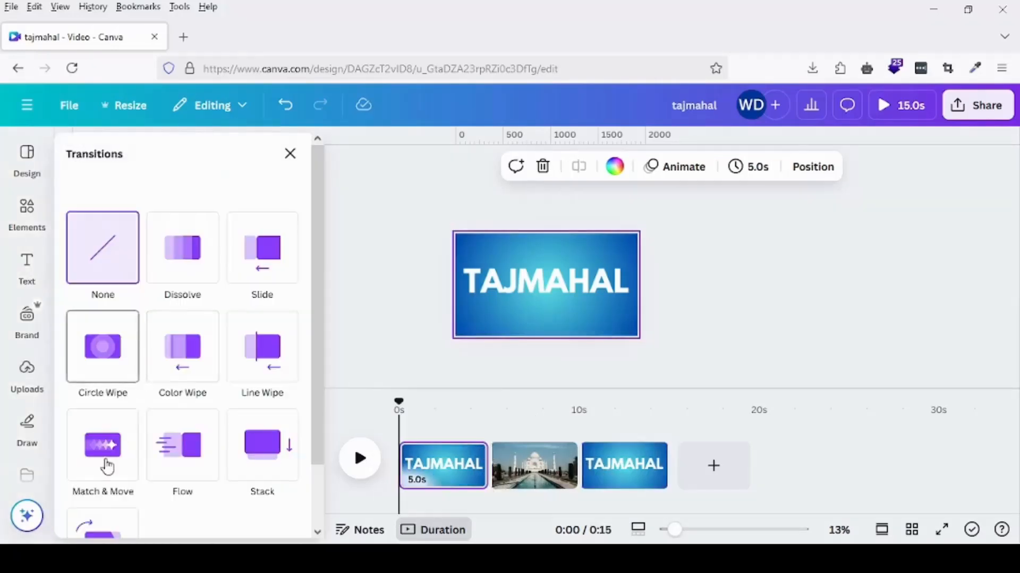
left_click(106, 467)
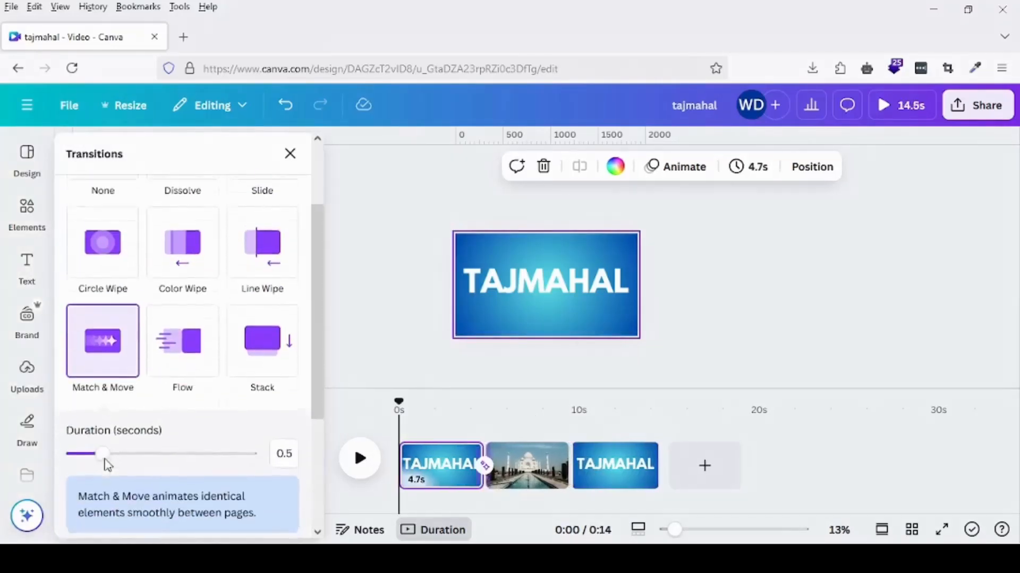
left_click_drag(109, 455, 139, 470)
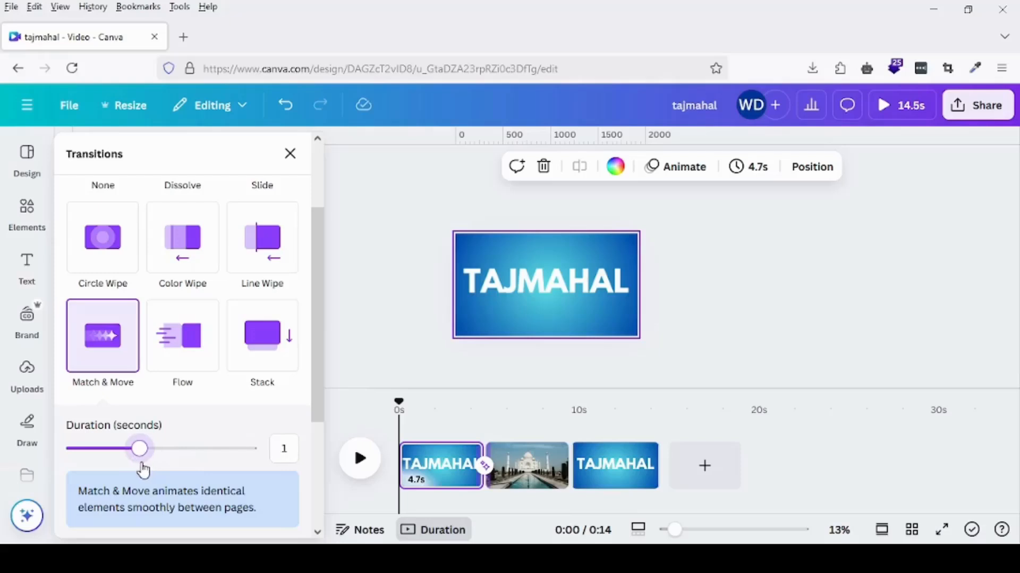
scroll(214, 474, "down", 3)
left_click(187, 511)
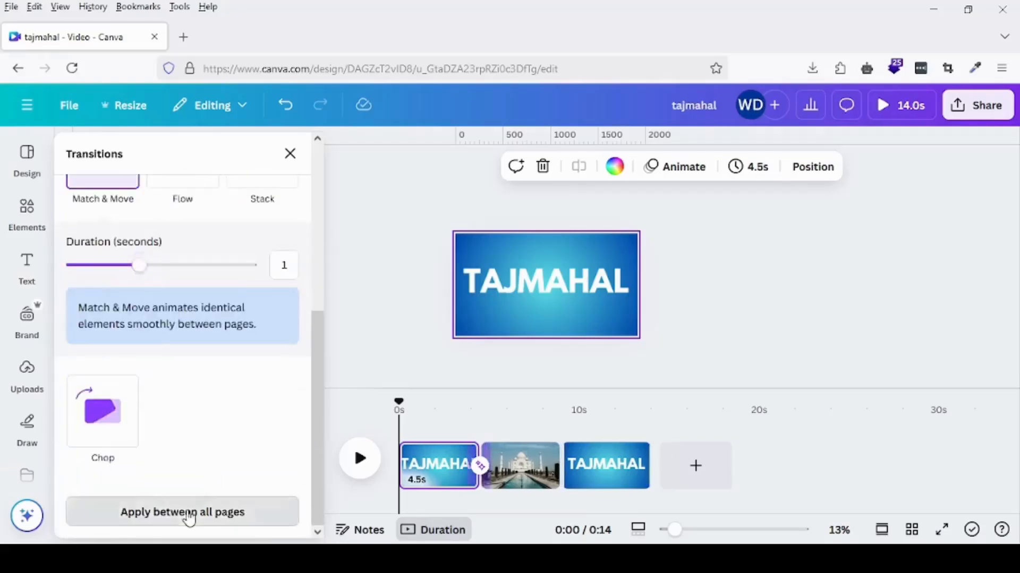
Set the page timing to 2 seconds and apply it to all three pages.
left_click(761, 180)
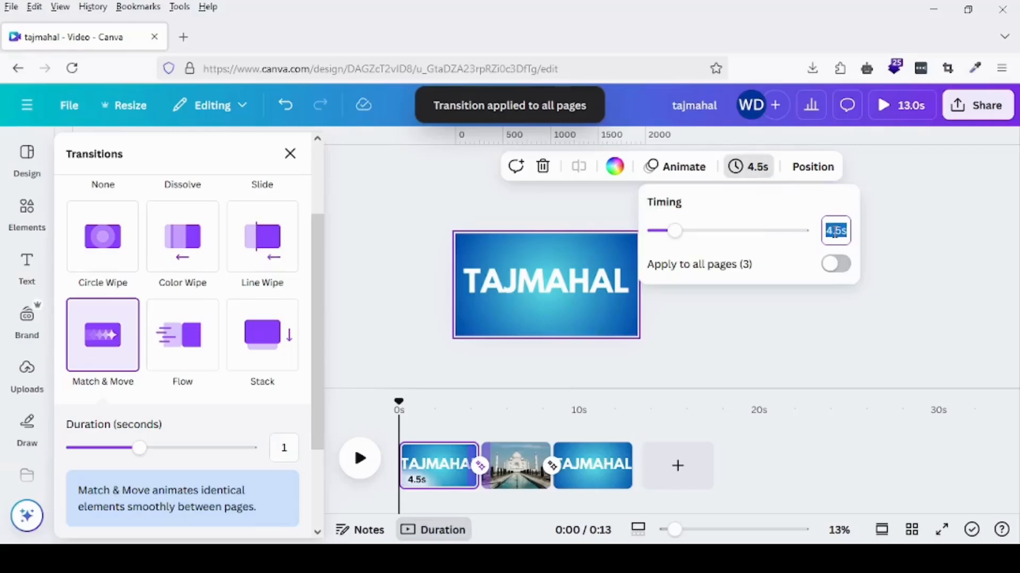
type("2")
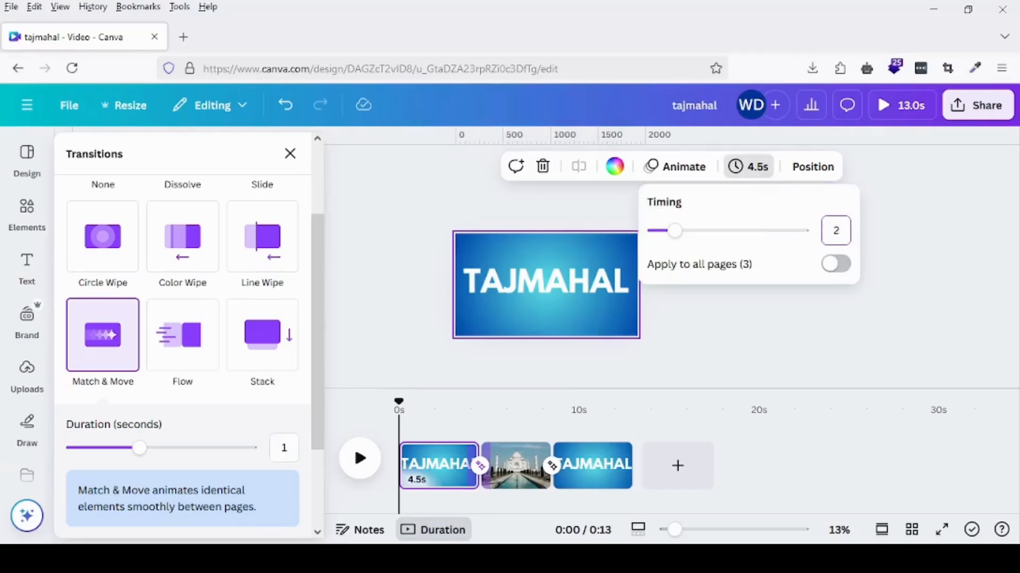
left_click(844, 269)
left_click(901, 275)
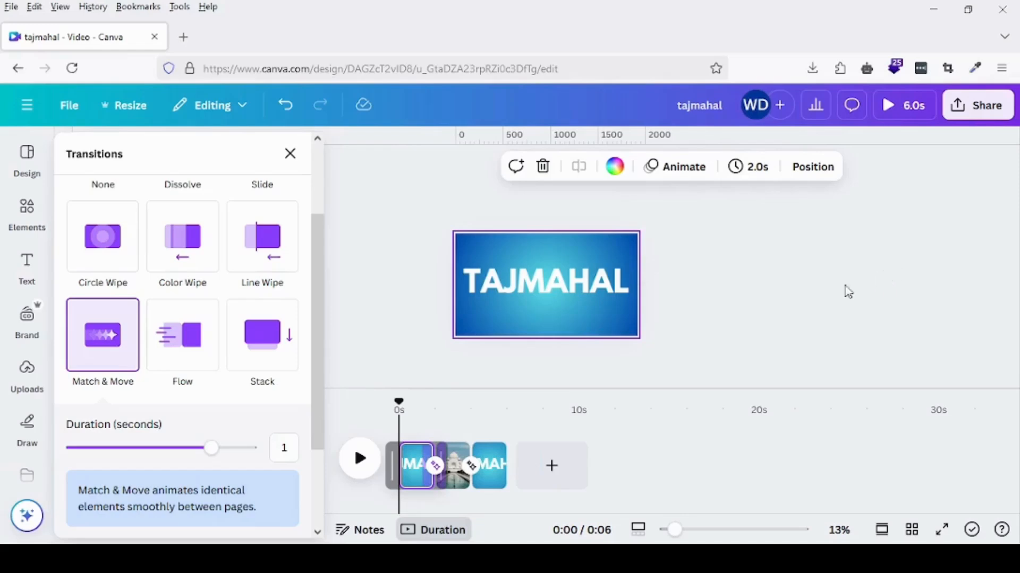